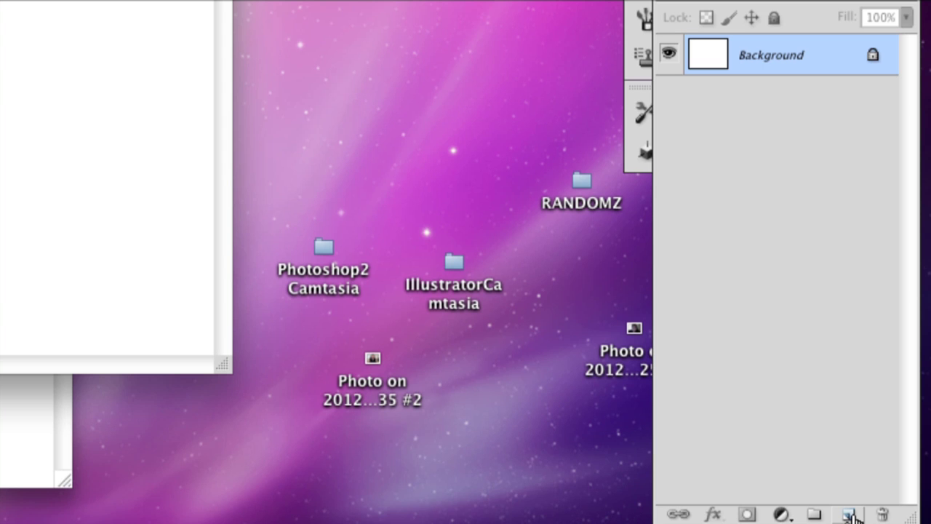
- Add a new layer above the Background, select the Pen tool and display the document grid
click(849, 515)
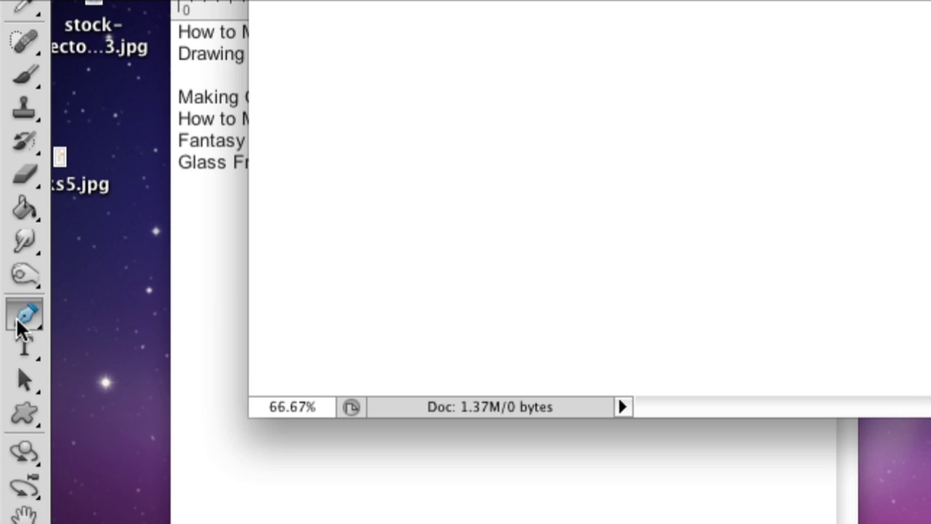
drag(17, 315, 84, 317)
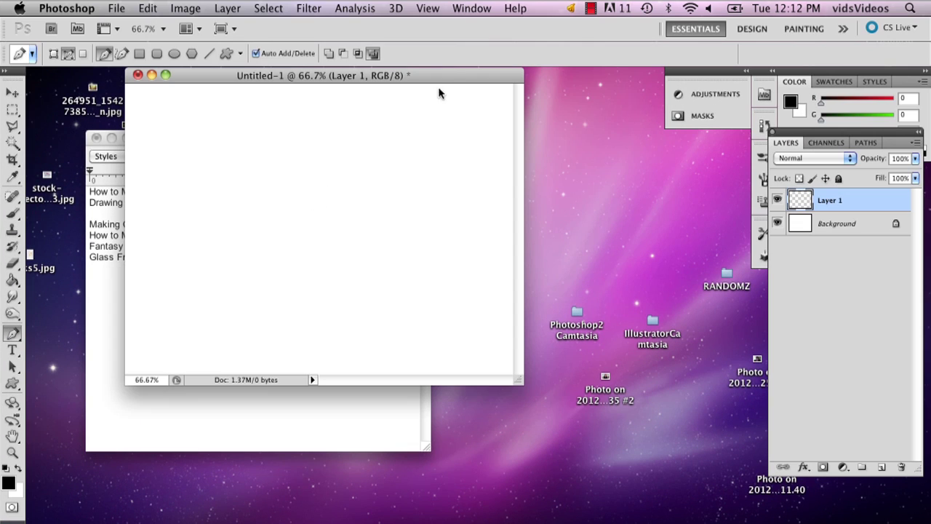
click(427, 8)
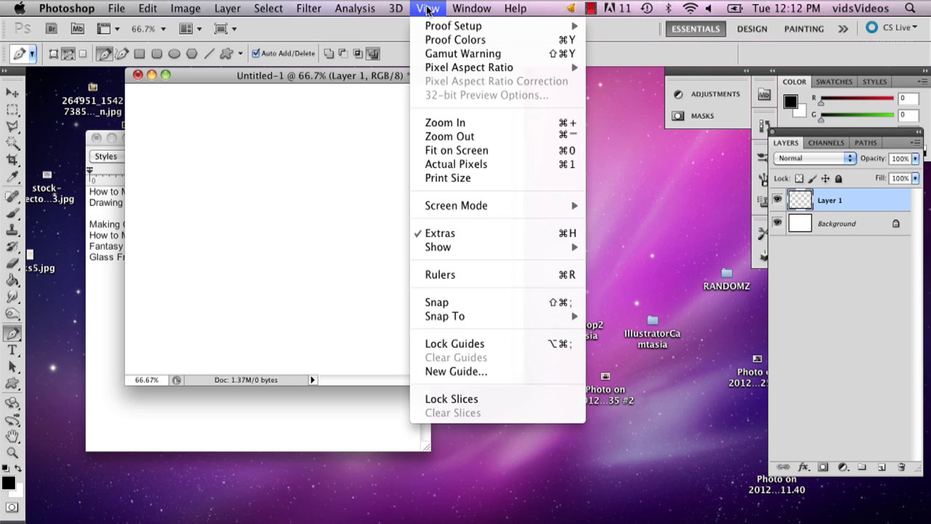
click(430, 8)
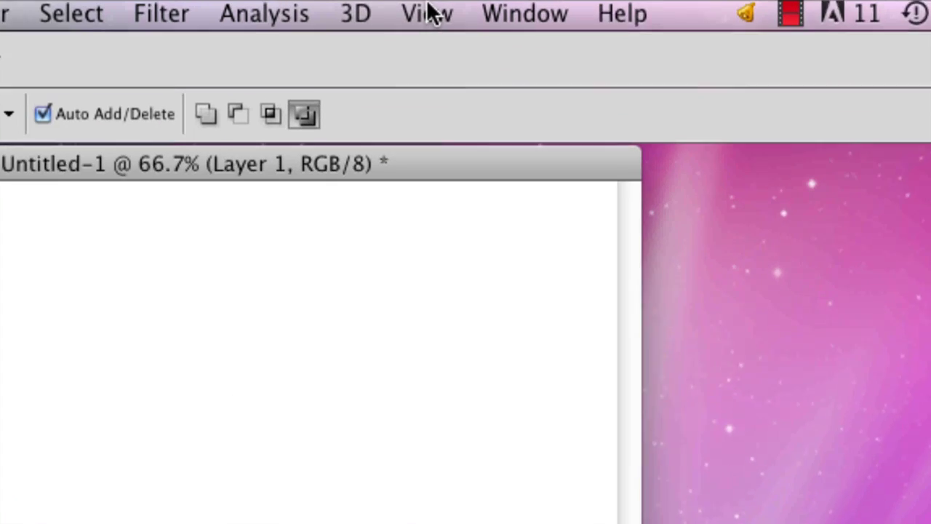
click(428, 8)
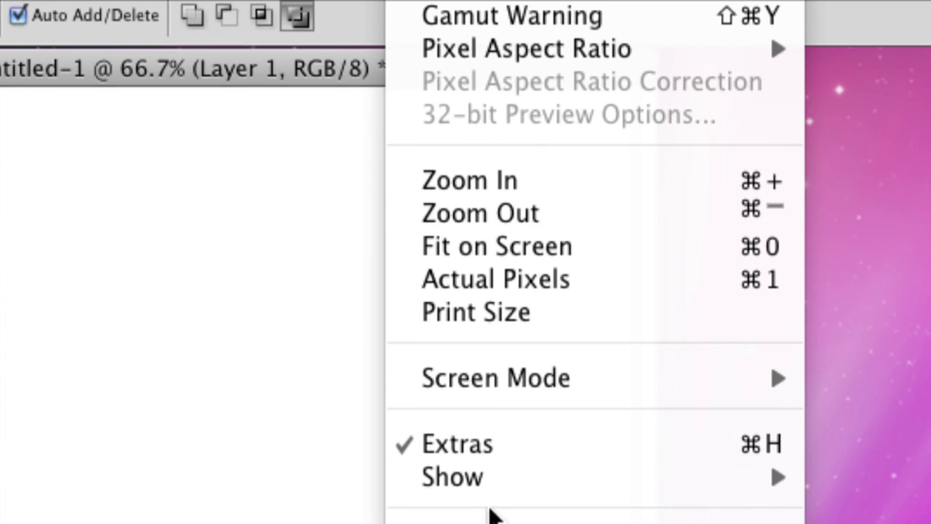
mouse_move(717, 488)
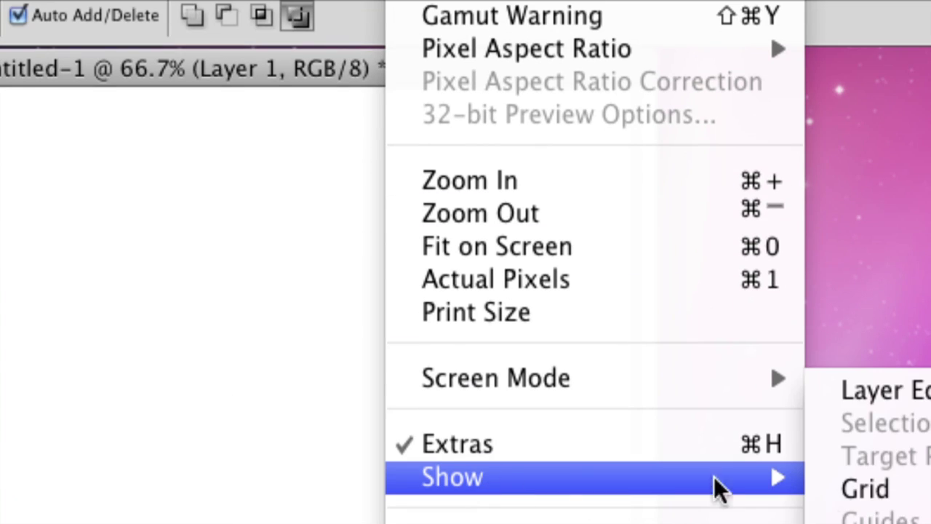
click(888, 488)
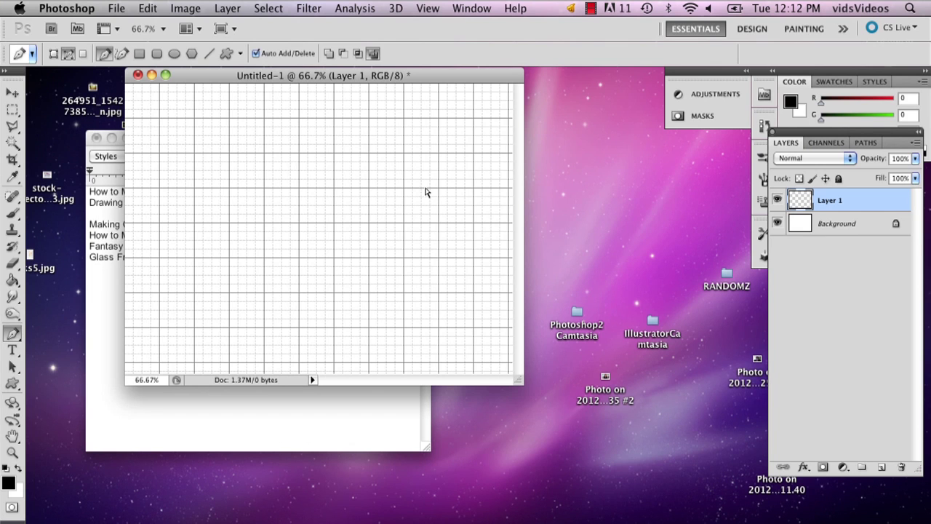
- Draw the book's front cover as a closed slanted four-point path, two grid squares wide with vertical sides three squares tall
key(super+plus)
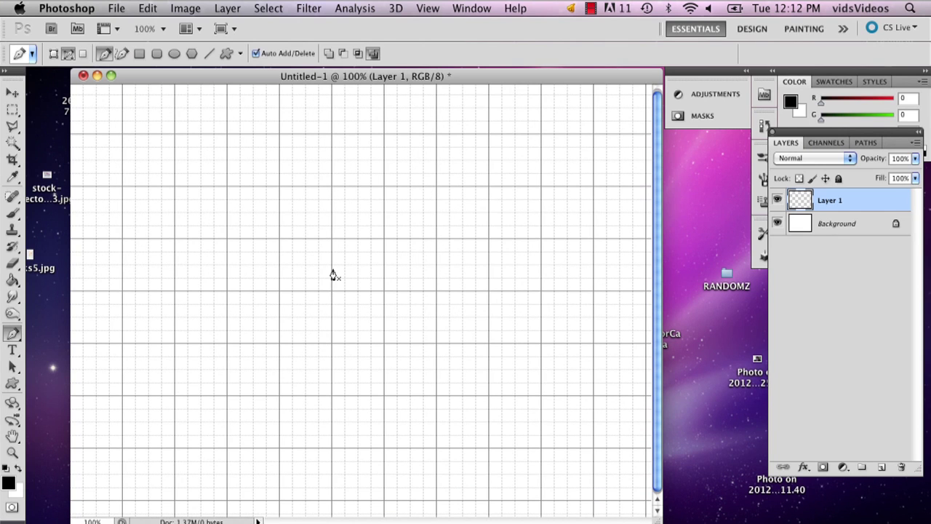
click(330, 343)
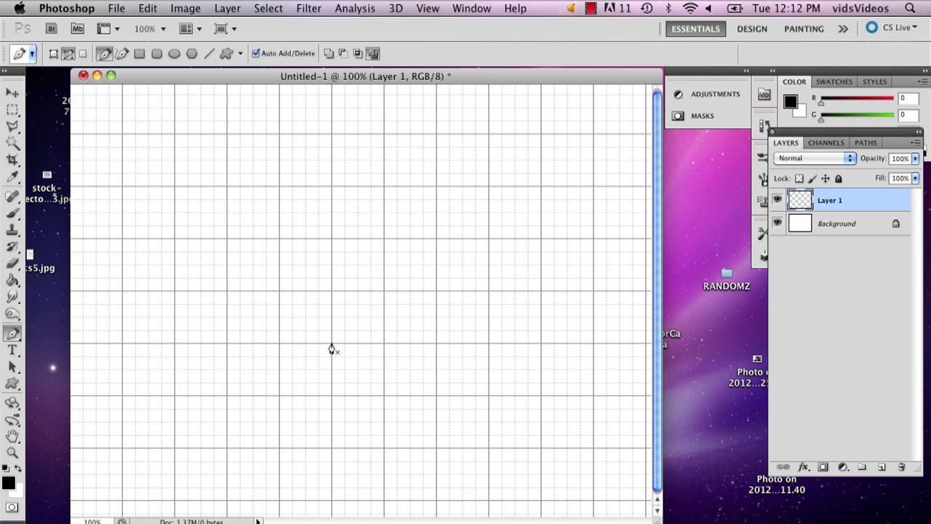
click(436, 291)
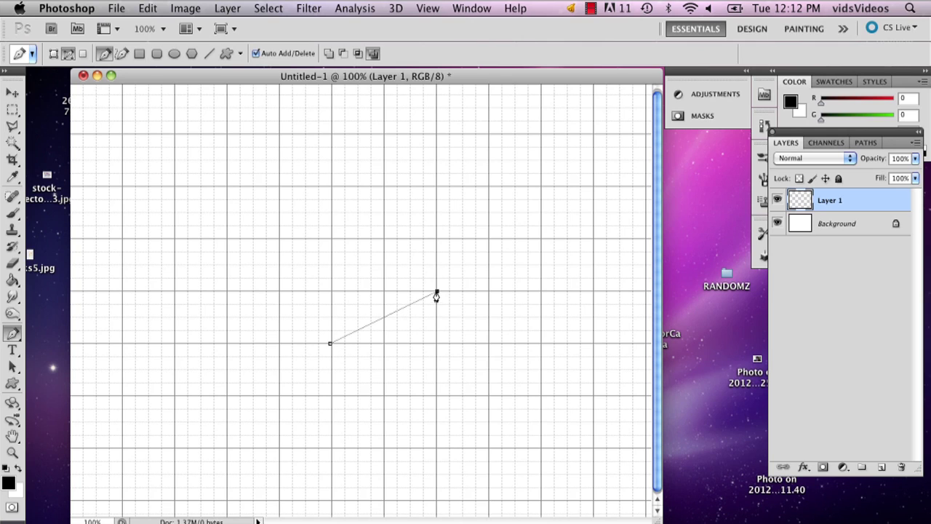
click(436, 448)
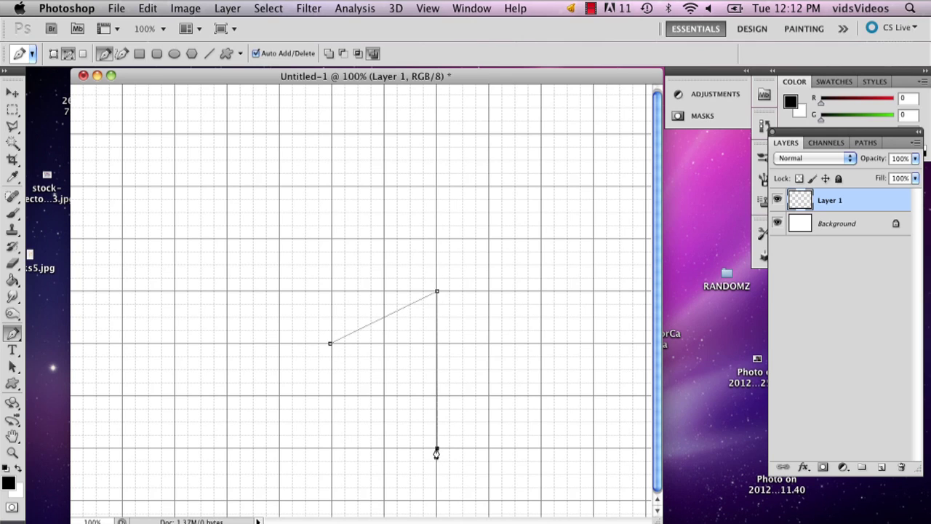
click(332, 500)
click(330, 343)
key(super+z)
click(330, 344)
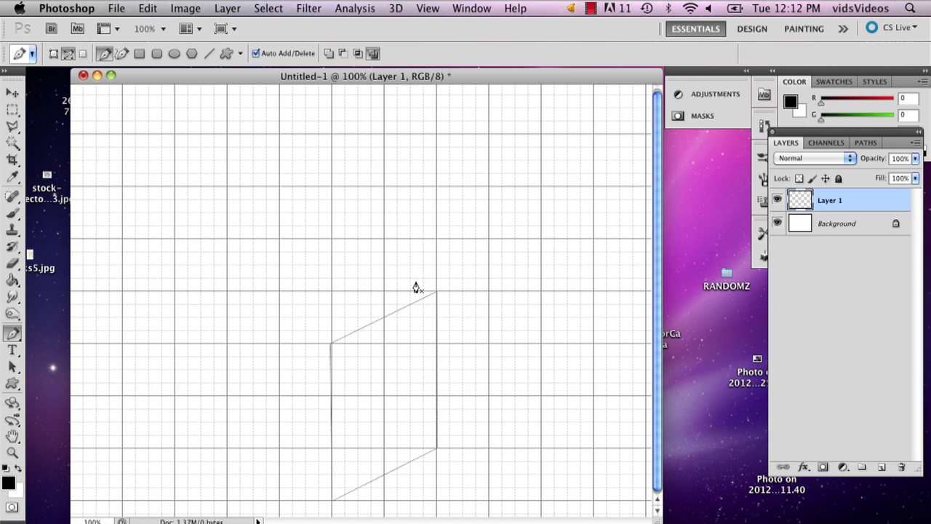
- Draw the spine as a narrow closed path along the front cover's left edge, half a grid square wide, with a slightly curved bottom
click(330, 345)
drag(311, 342, 308, 346)
click(306, 501)
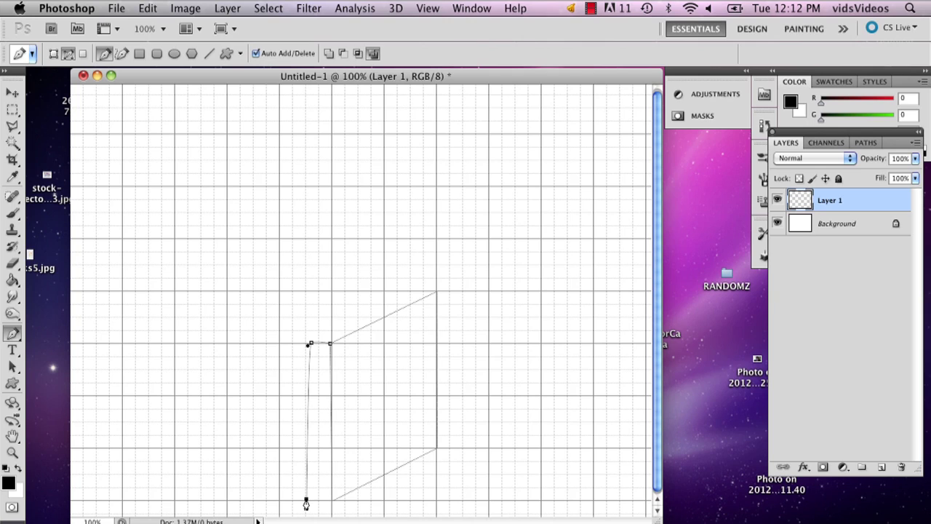
click(330, 500)
key(super+alt+z)
click(306, 500)
drag(333, 502, 346, 493)
key(super+z)
key(alt+super+z)
key(alt+super+z)
click(306, 499)
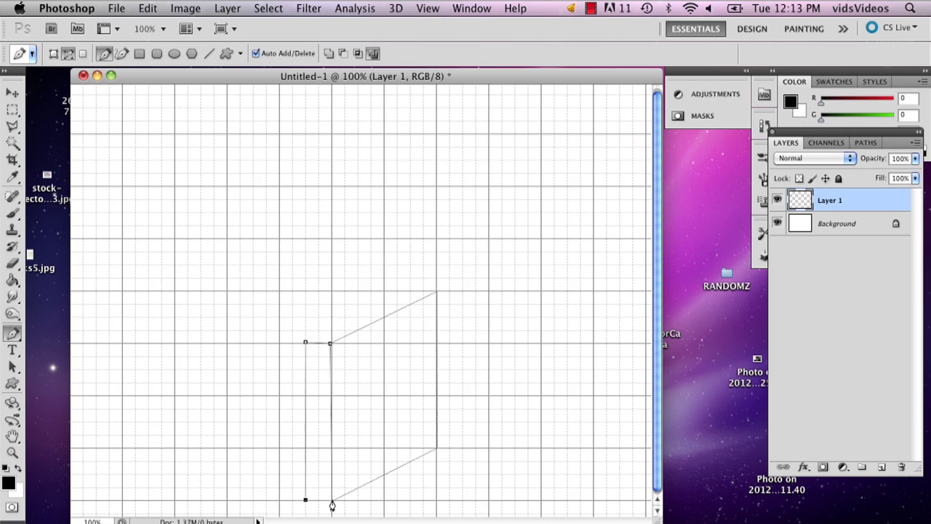
key(super+z)
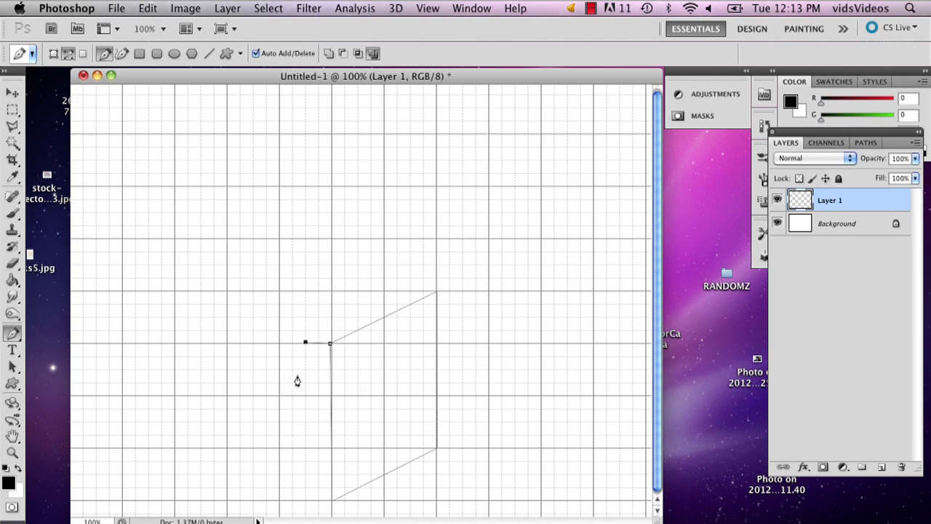
click(306, 500)
drag(331, 500, 336, 500)
click(332, 344)
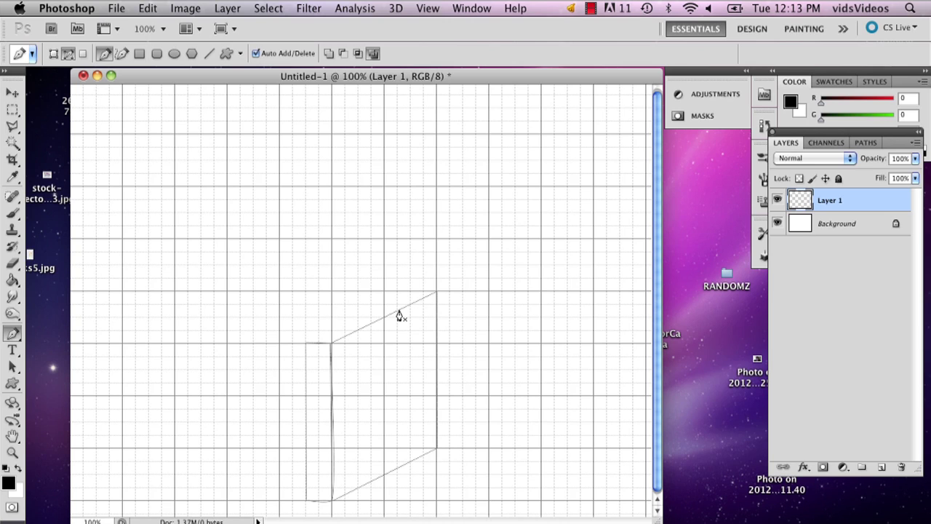
- Draw two thin closed page wedges with curved tips, fanning from the spine's upper-right corner just above the front cover's upper edge
click(331, 342)
drag(408, 291, 421, 292)
key(super+z)
click(409, 292)
key(super+z)
drag(416, 302, 427, 296)
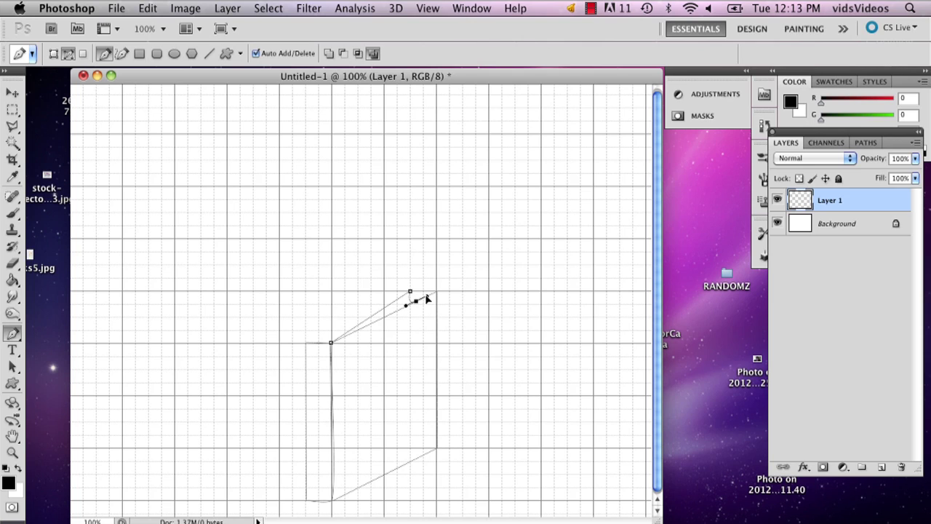
click(331, 345)
click(383, 292)
drag(388, 303, 400, 298)
click(333, 343)
- Draw a steeper thin page wedge from the spine's upper-right corner, reaching up one grid square to the cover's top level
click(332, 340)
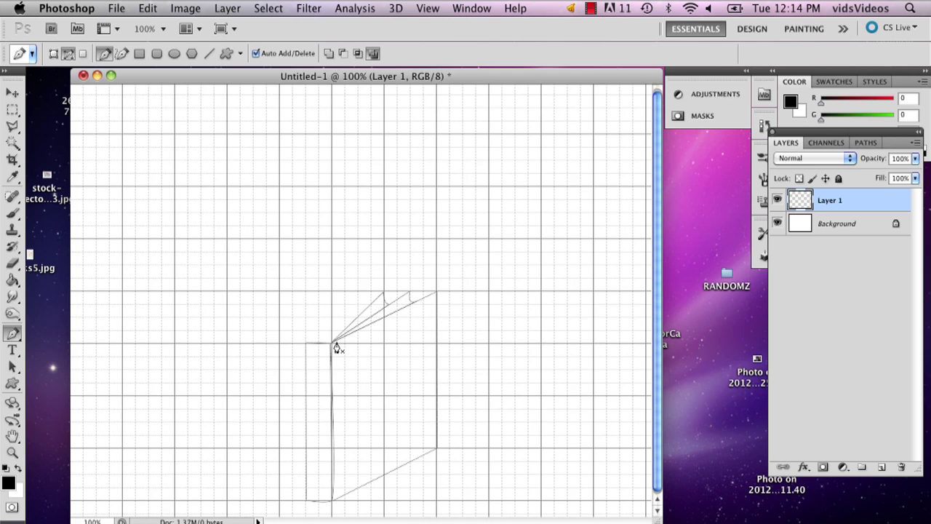
click(368, 292)
click(368, 305)
click(331, 341)
key(alt+super+z)
key(alt+super+z)
key(alt+super+z)
click(346, 293)
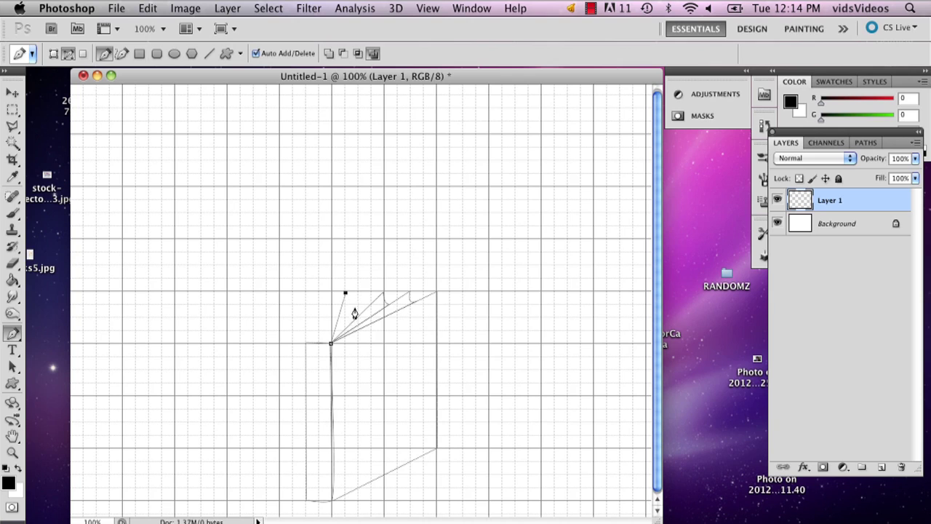
click(331, 343)
- Draw a narrow upright page above the spine and a page with a curved tip fanning left from the spine's upper-left corner
click(332, 341)
click(328, 293)
drag(321, 338, 306, 325)
click(331, 344)
click(306, 341)
click(288, 294)
drag(281, 308, 275, 306)
click(306, 341)
- Draw the back cover as a closed four-point path slanting up and left from the spine's left edge, with an outer side three grid squares tall
click(269, 291)
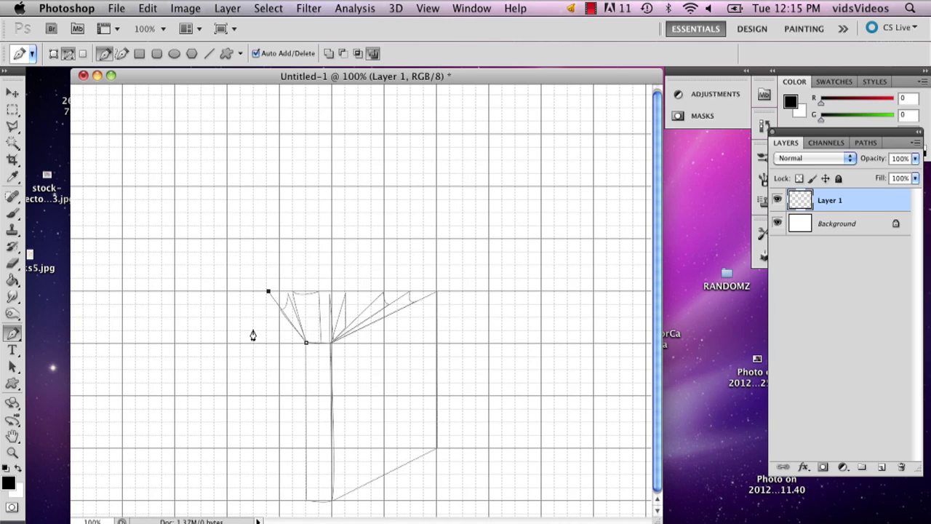
click(266, 499)
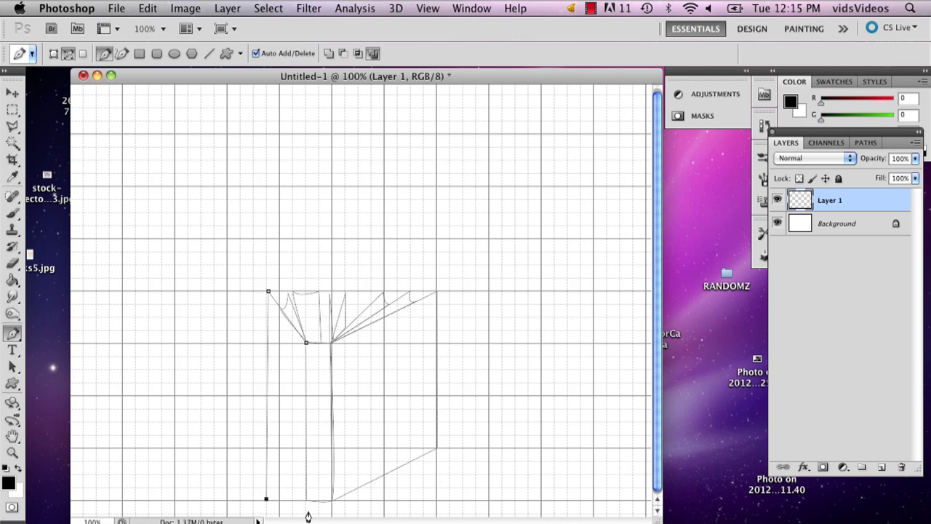
key(super+z)
click(266, 476)
key(ctrl+z)
click(266, 450)
click(306, 502)
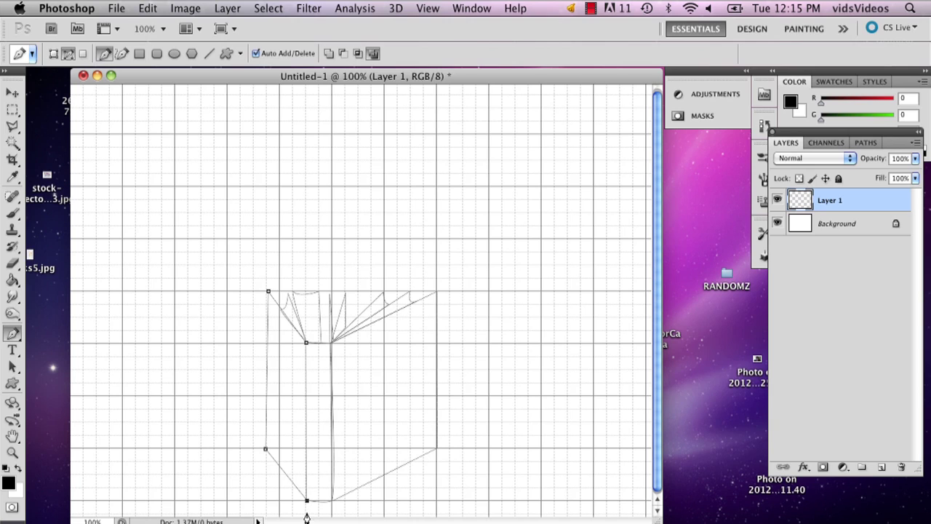
click(306, 344)
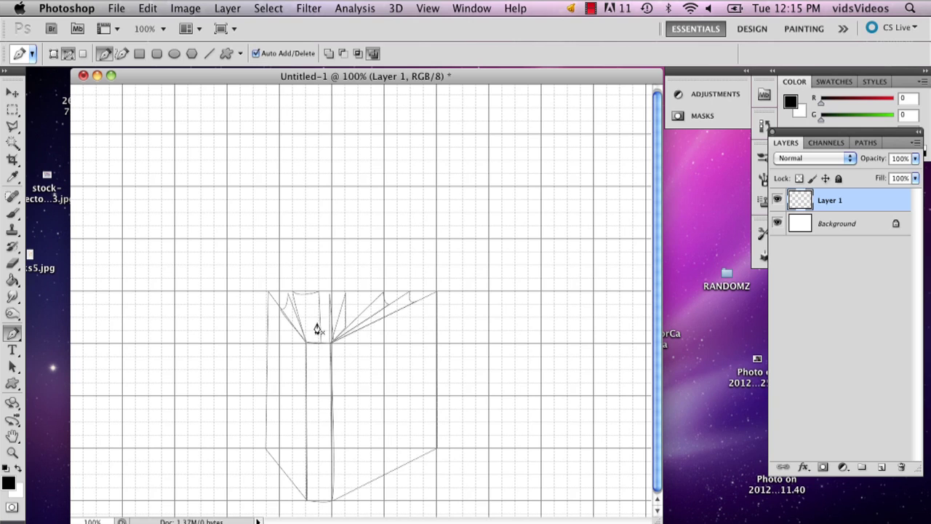
- Hide the document grid
click(427, 9)
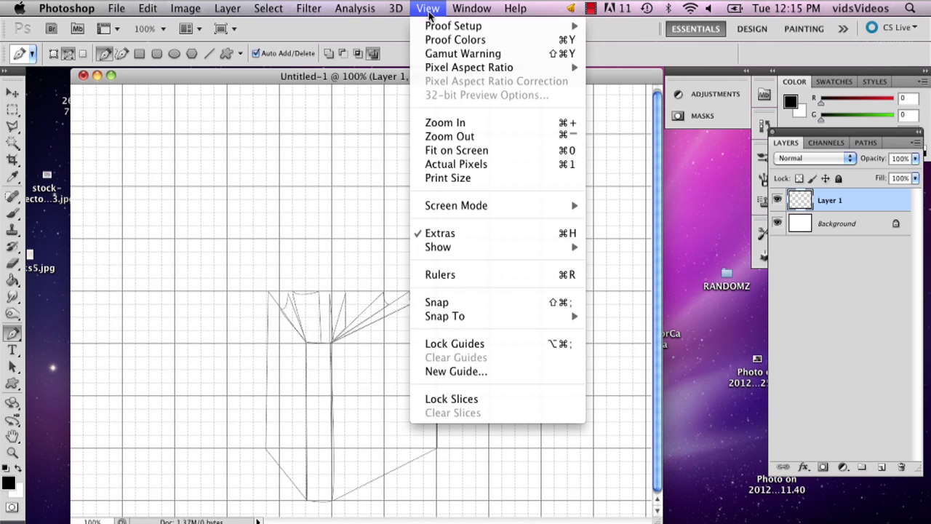
mouse_move(507, 254)
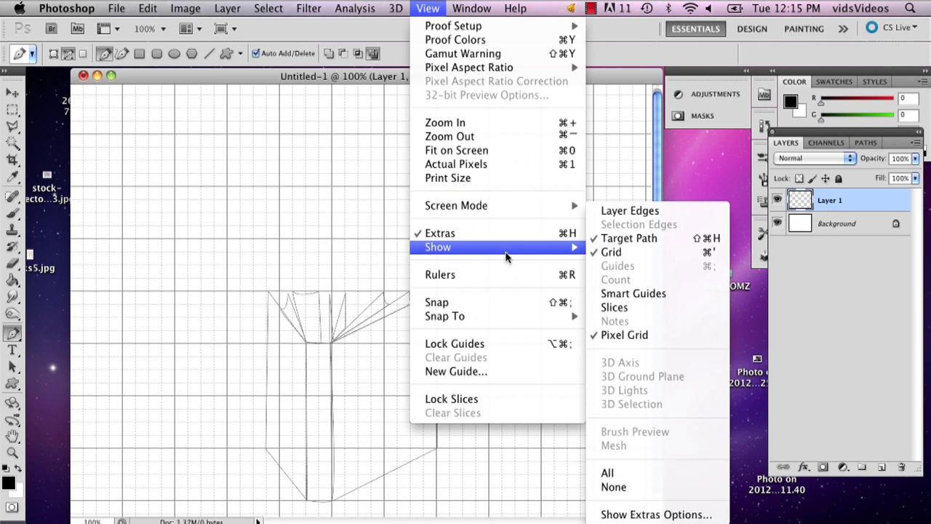
click(606, 253)
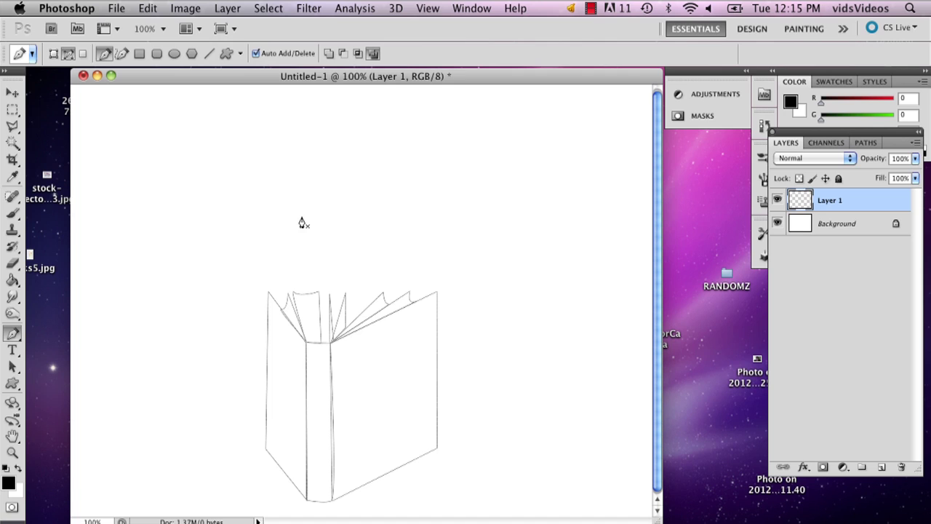
- Try to stroke the book path with the current 49 px brush
right_click(329, 352)
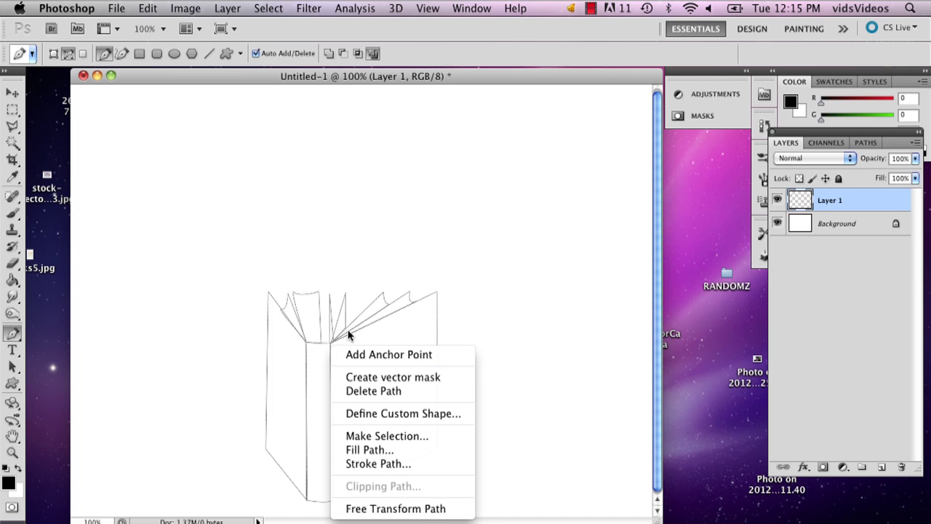
click(373, 464)
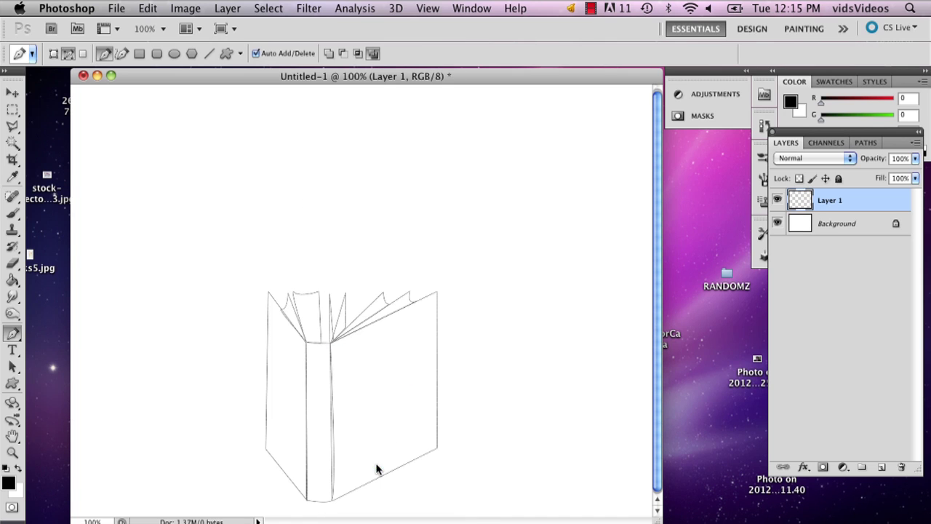
click(571, 244)
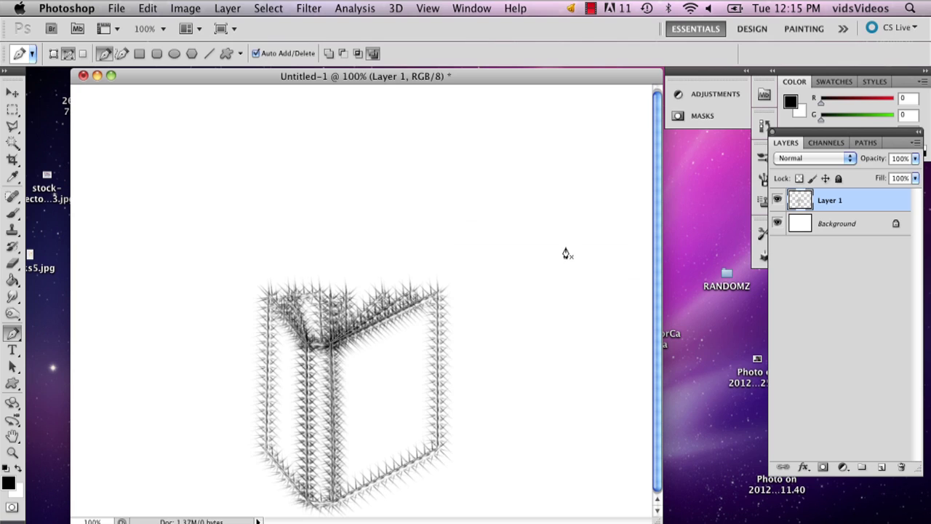
key(super+z)
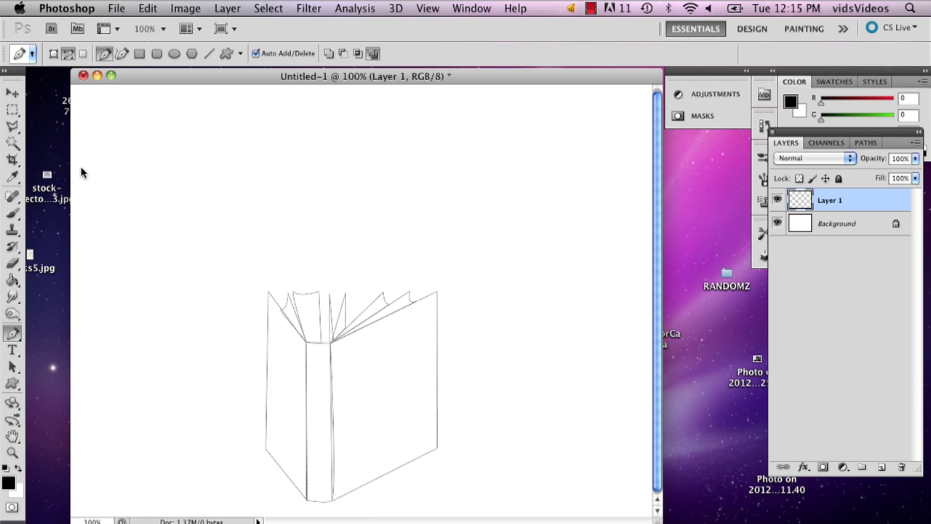
- Replace the Brush tool's current brushes with the Basic Brushes set and choose the hard round 3 px brush
click(13, 212)
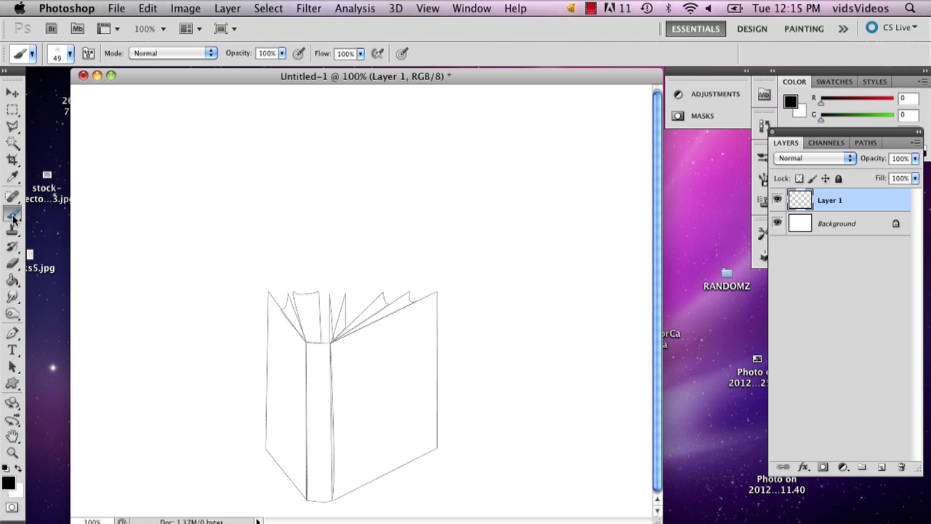
click(70, 54)
click(181, 76)
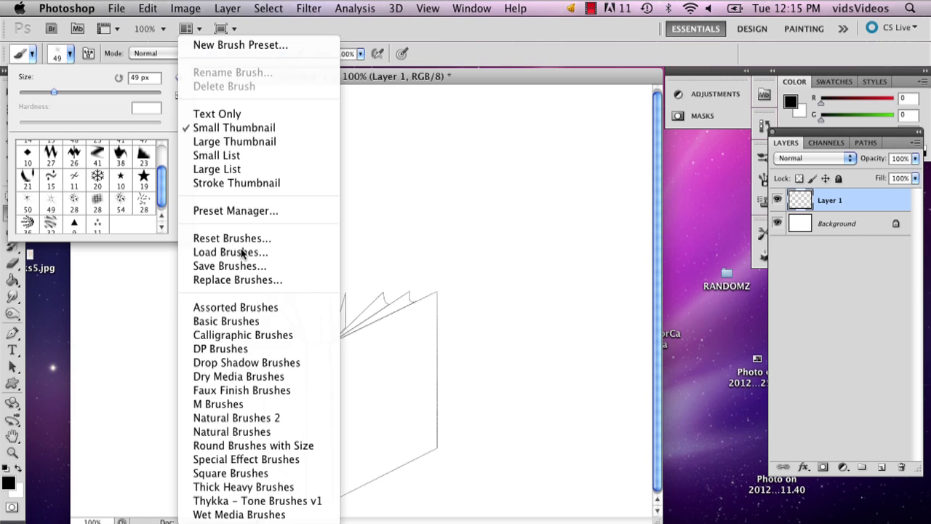
click(140, 65)
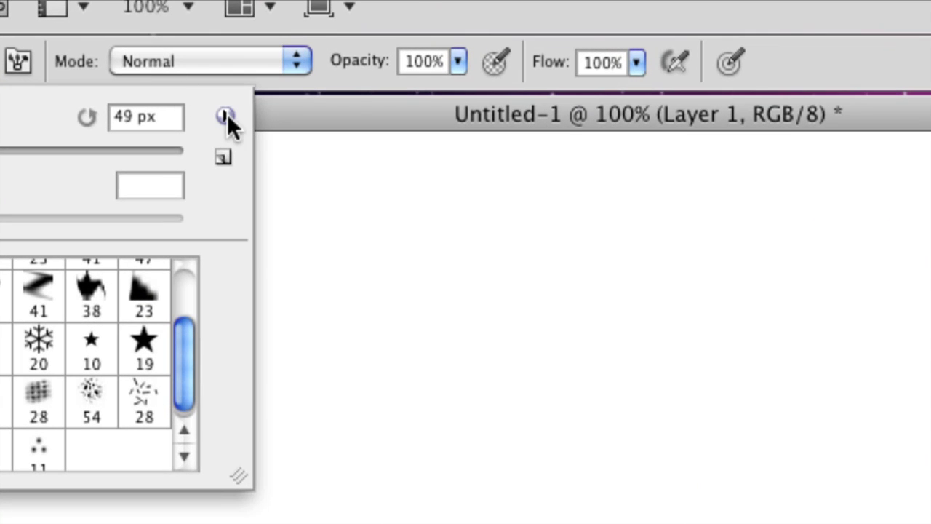
click(227, 116)
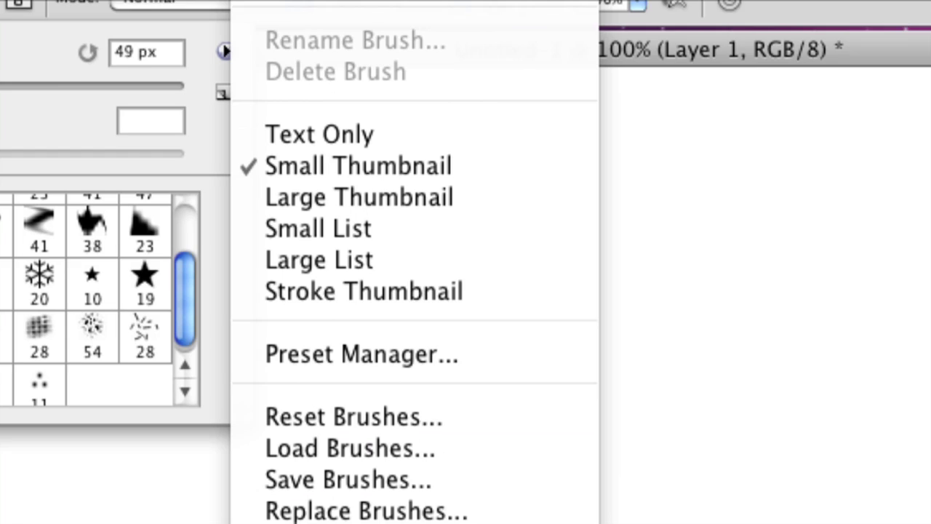
click(327, 523)
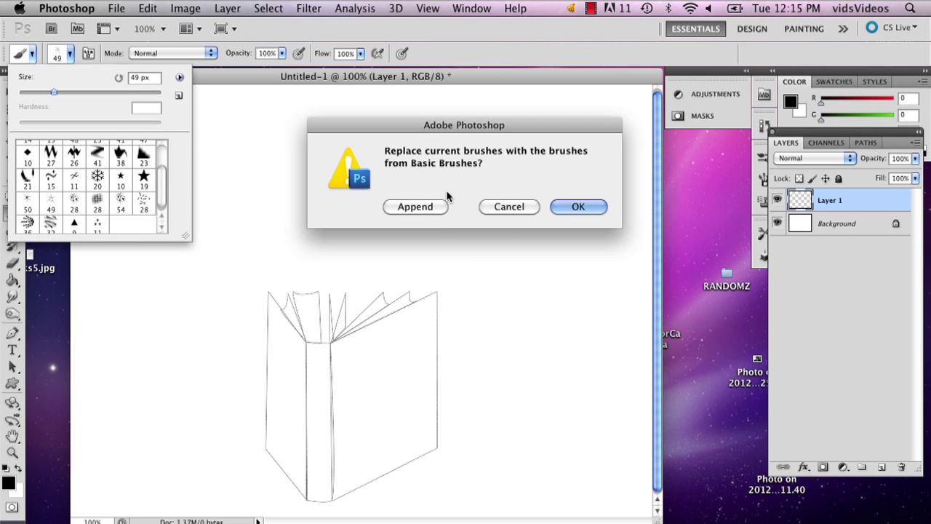
click(579, 205)
scroll(162, 177, up, 3)
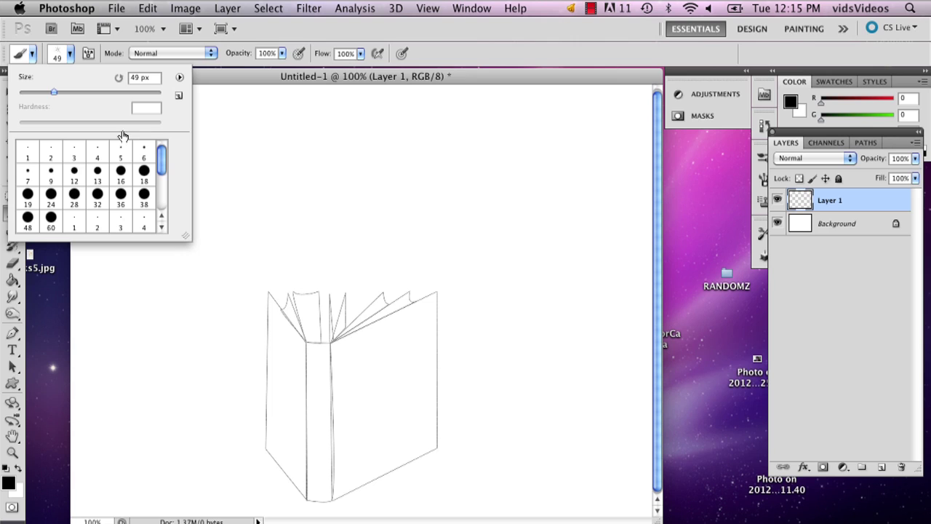
click(74, 152)
click(327, 85)
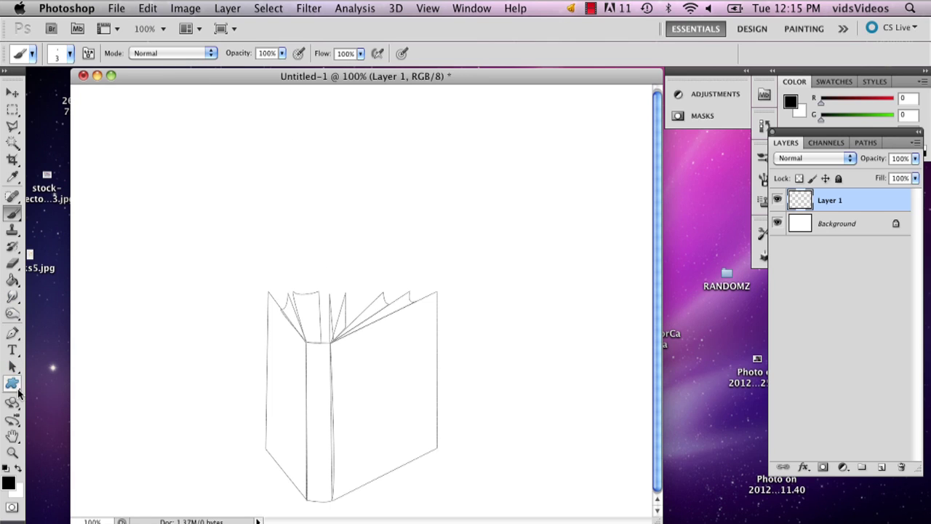
- Try stroking the book path with the 3 px brush and deleting the path, and undo both
click(12, 333)
right_click(335, 338)
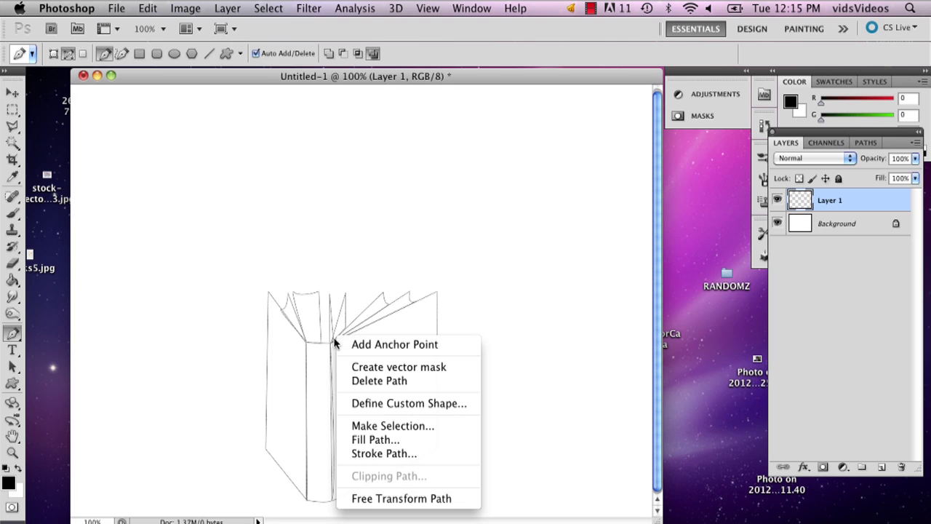
click(396, 454)
click(570, 243)
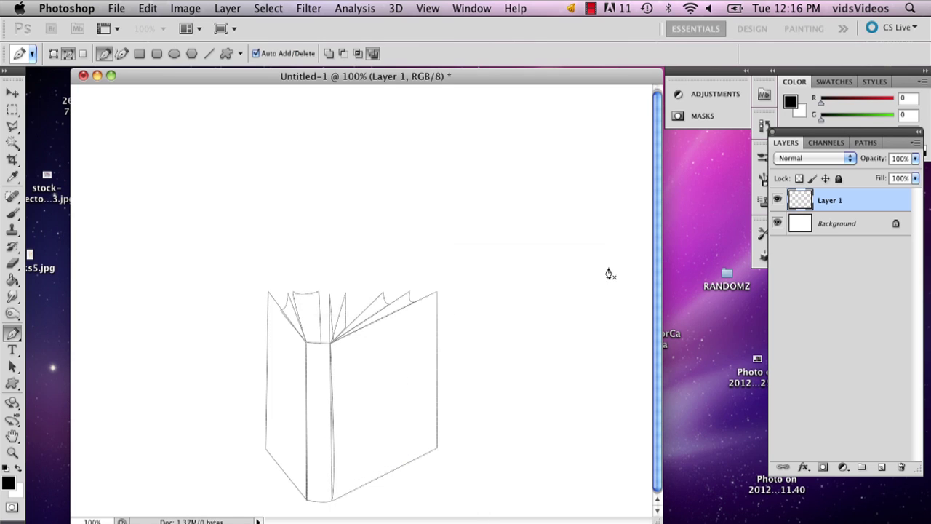
right_click(317, 320)
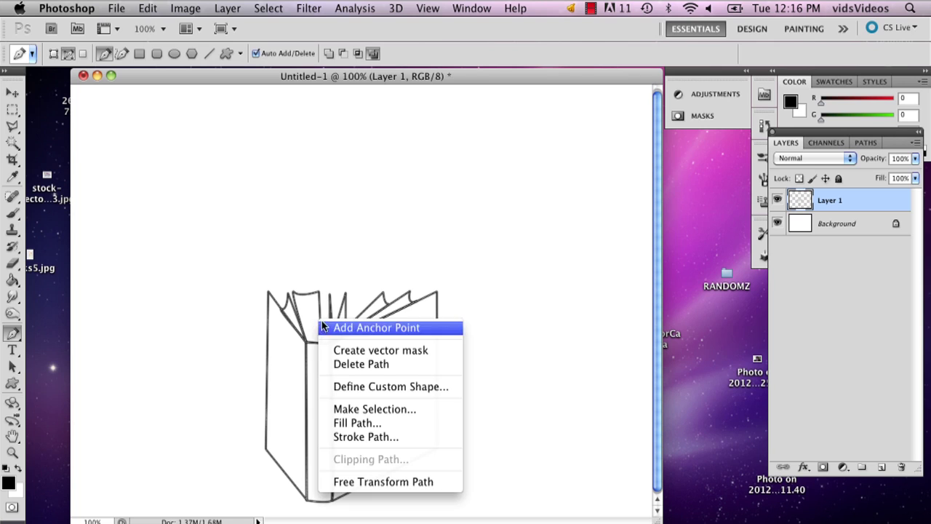
click(338, 365)
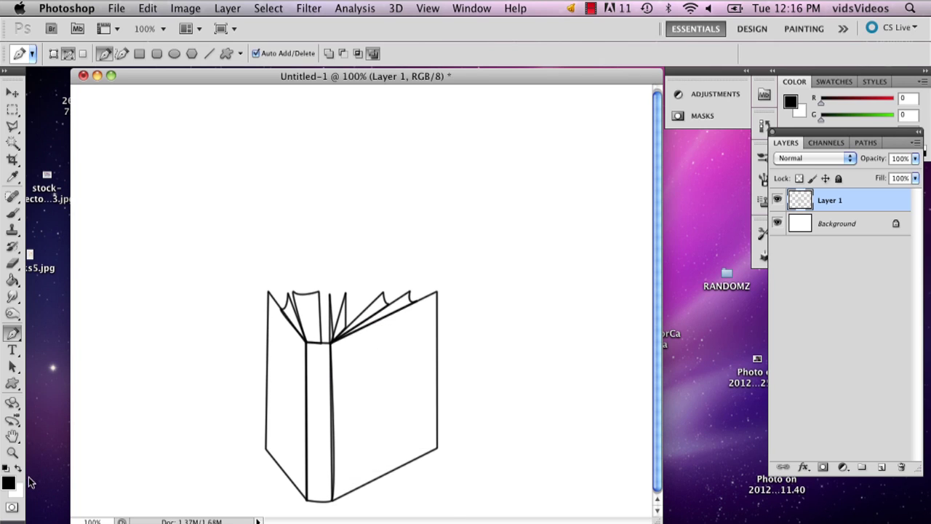
key(alt+super+z)
key(alt+super+z)
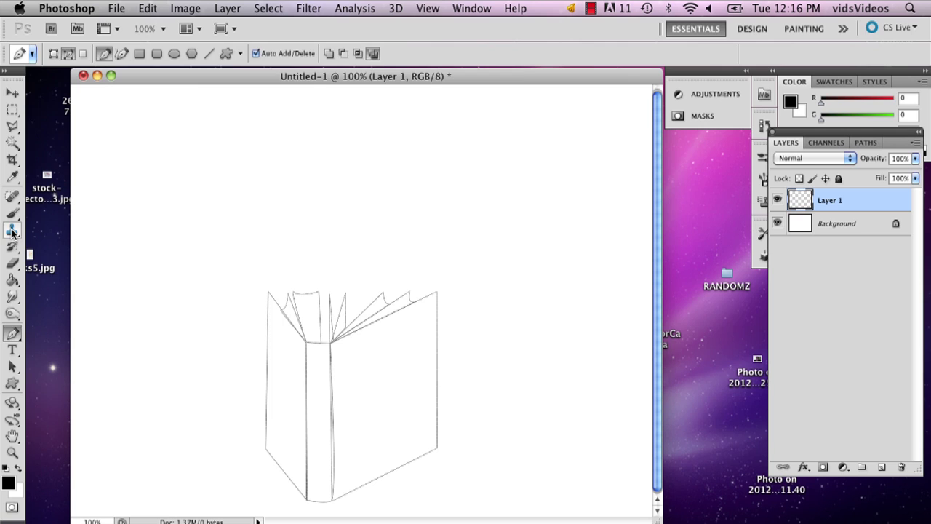
- Switch the Brush tool to the hard round 2 px brush
click(12, 213)
click(69, 210)
click(69, 53)
click(70, 53)
click(70, 53)
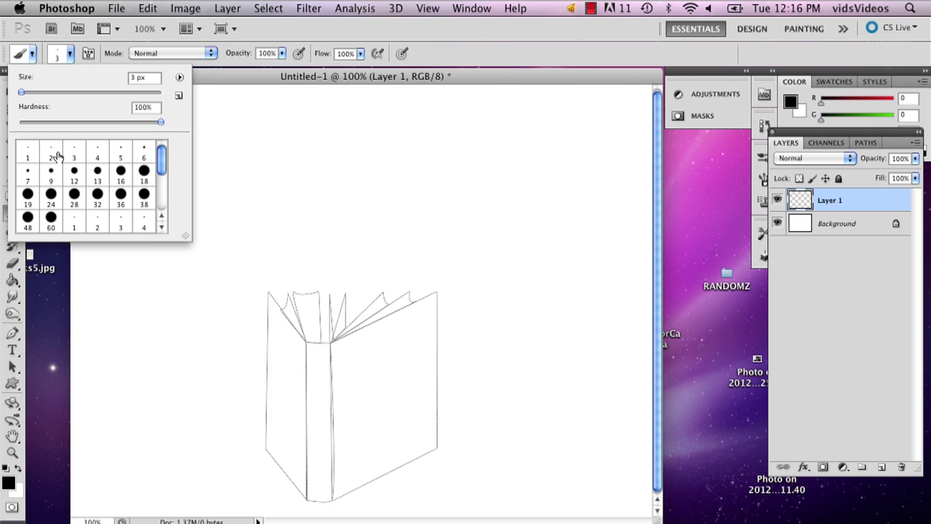
click(58, 157)
- Stroke the book path with the Brush, leaving Simulate Pressure off, and delete the path
click(11, 333)
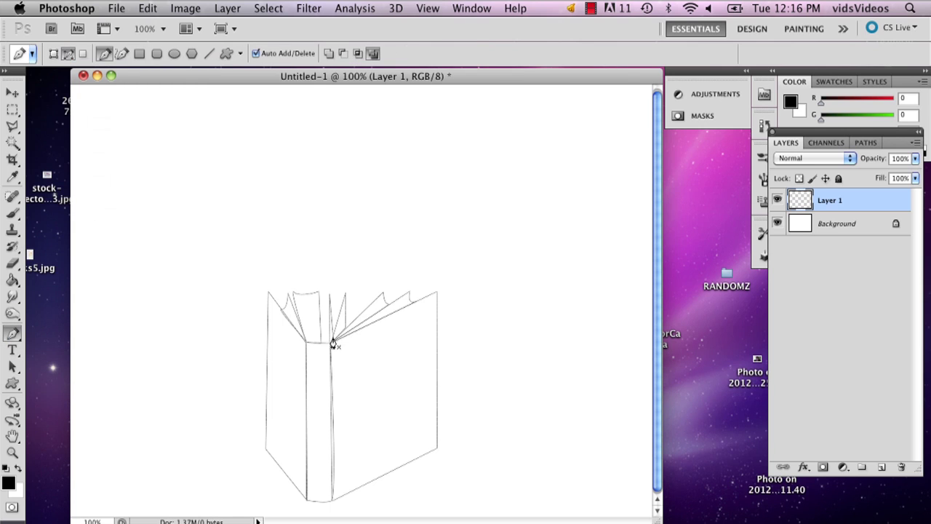
right_click(316, 331)
click(346, 416)
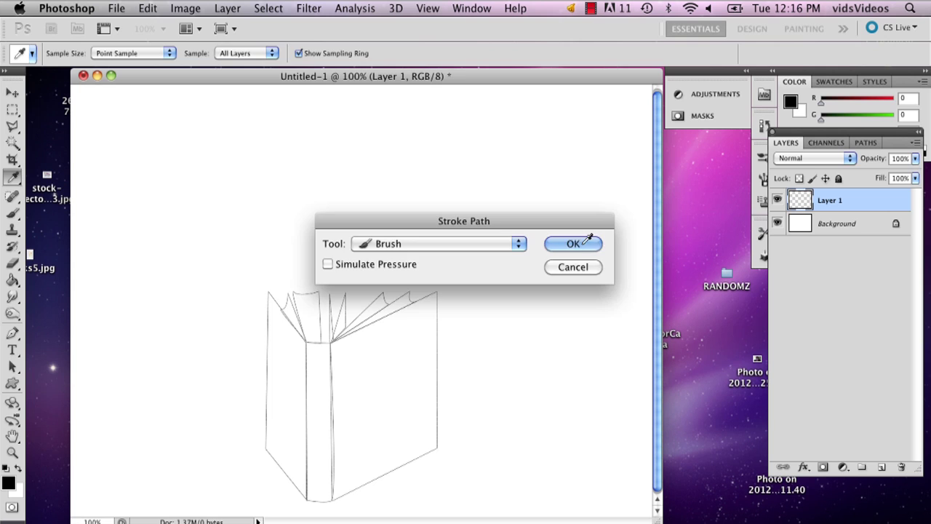
click(573, 243)
right_click(292, 353)
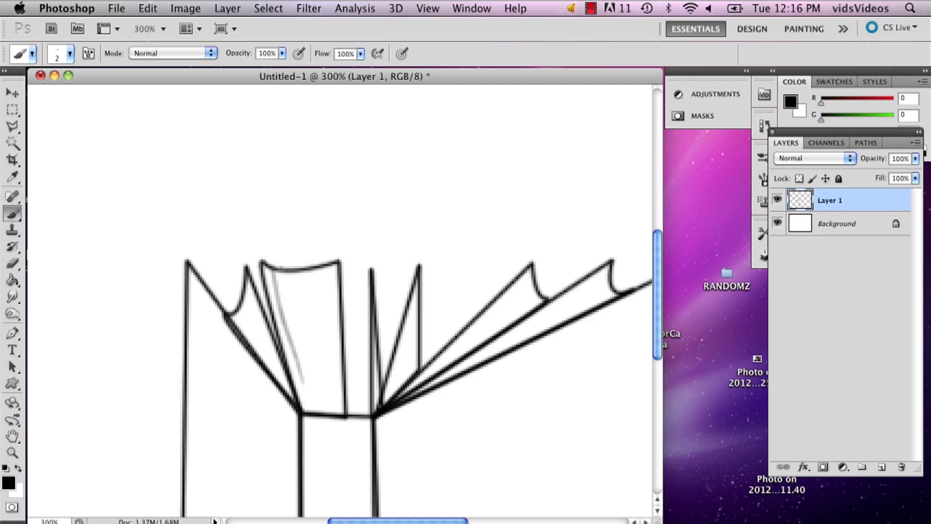
- Paint two slanted page lines in the left half of the middle page block, undoing strokes that miss
key(super+z)
drag(274, 269, 305, 409)
key(super+z)
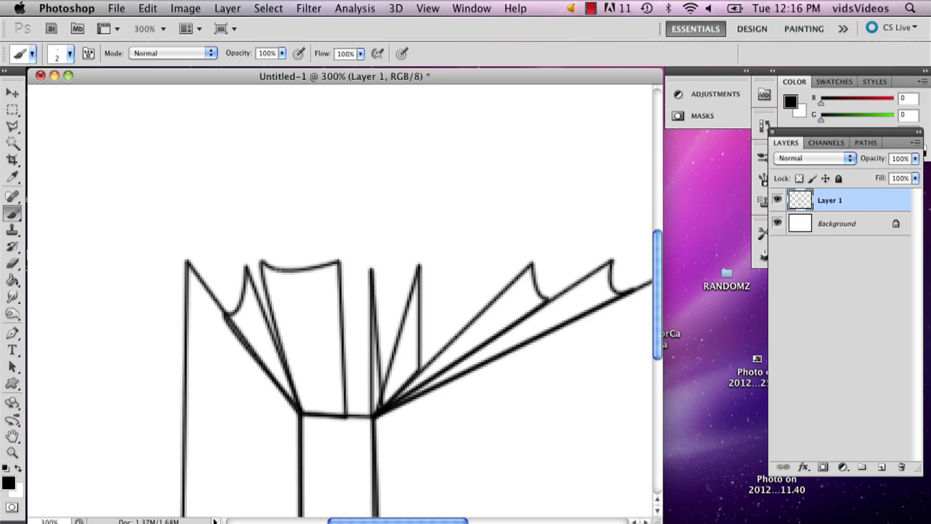
drag(279, 272, 311, 412)
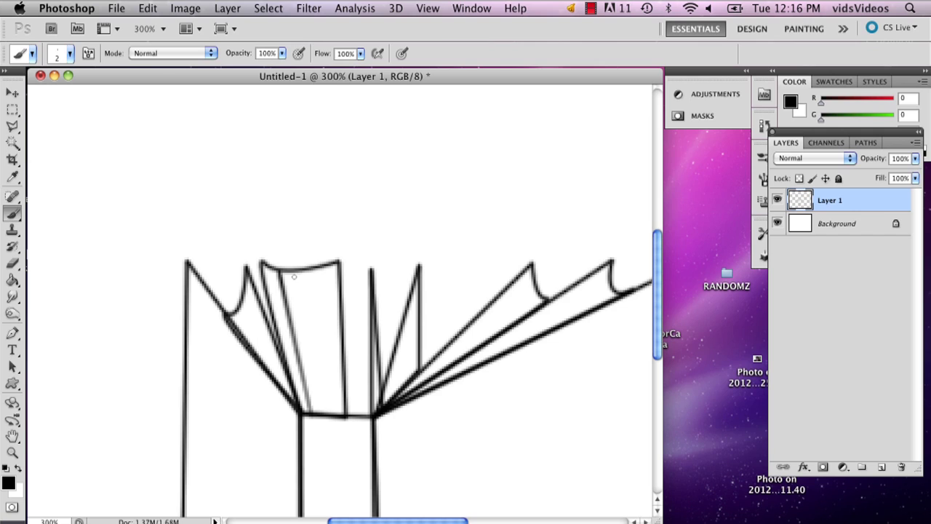
drag(296, 272, 324, 410)
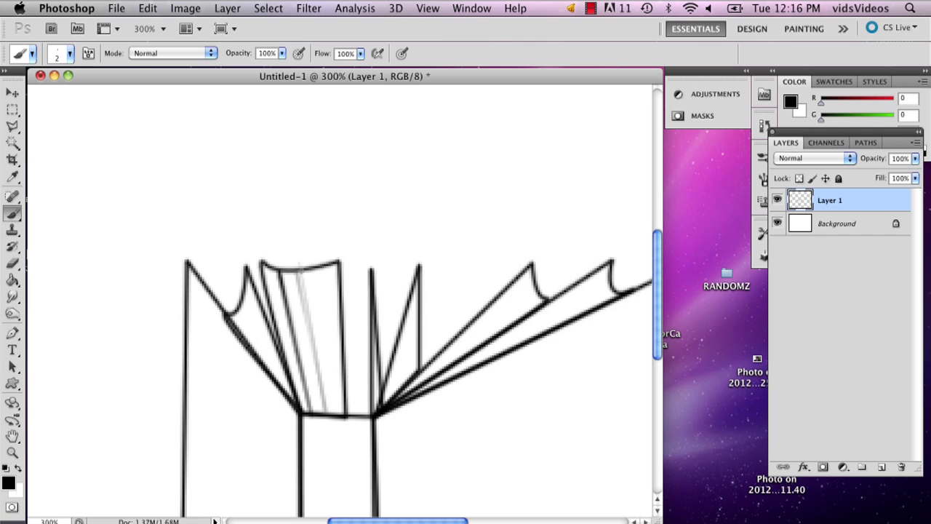
- Add slanted page lines across the right half of the middle page block, undoing and redrawing poor strokes
click(311, 271)
shift+click(335, 405)
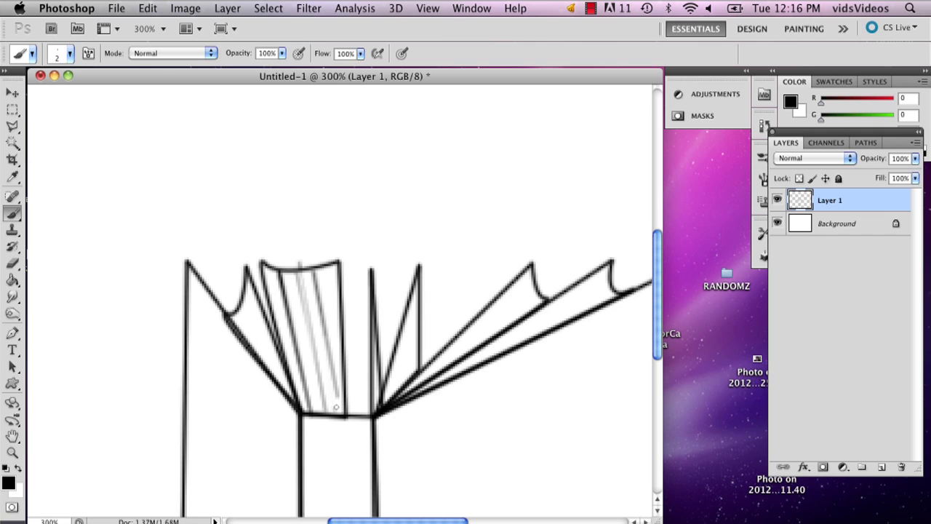
key(super+z)
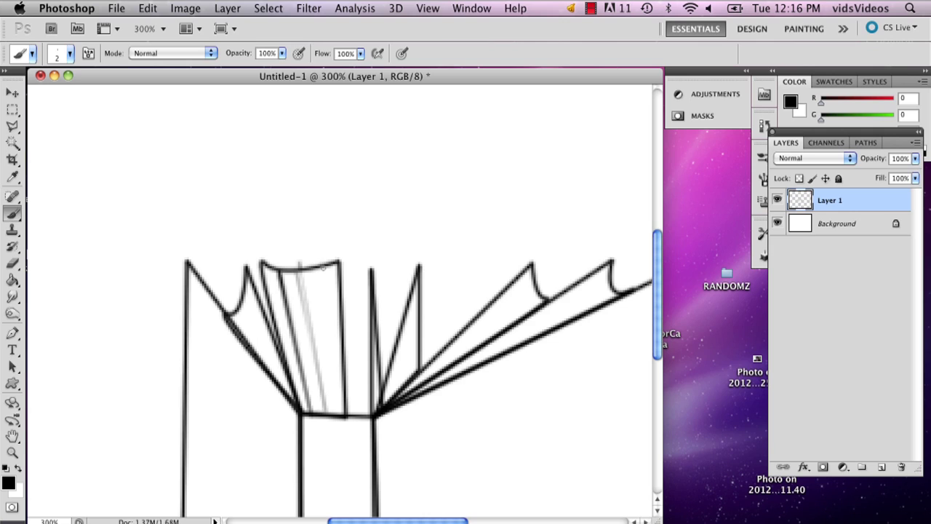
click(323, 267)
shift+click(332, 409)
shift+click(321, 270)
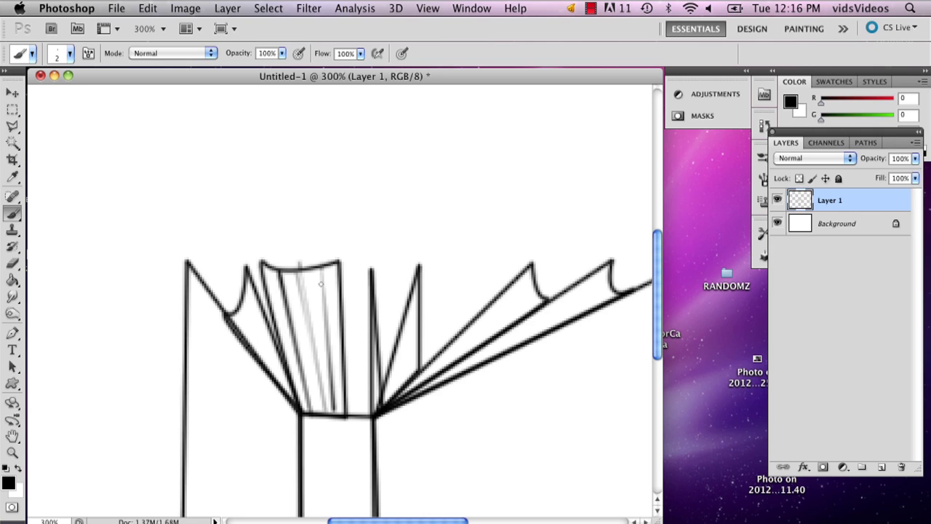
shift+click(329, 269)
click(311, 270)
shift+click(325, 421)
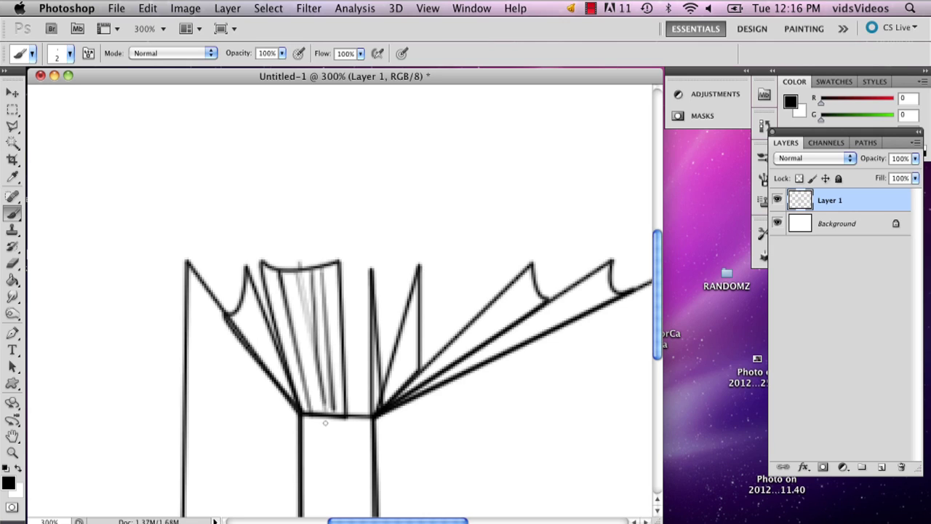
key(super+z)
drag(304, 271, 326, 420)
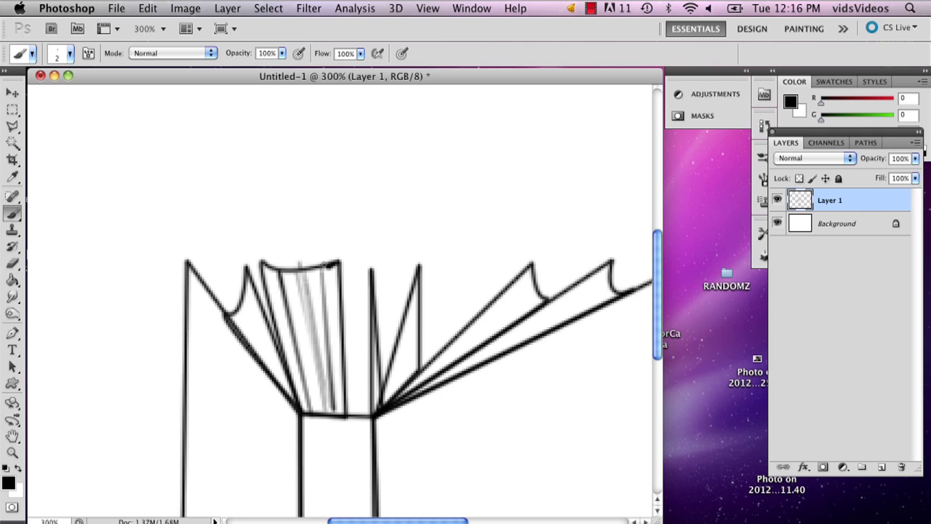
- Roughen the top edge of the middle page block with brush marks and trim it ragged with the 2 px Eraser
mouse_move(281, 275)
mouse_down()
mouse_move(259, 255)
mouse_move(277, 280)
mouse_up()
key(ctrl+z)
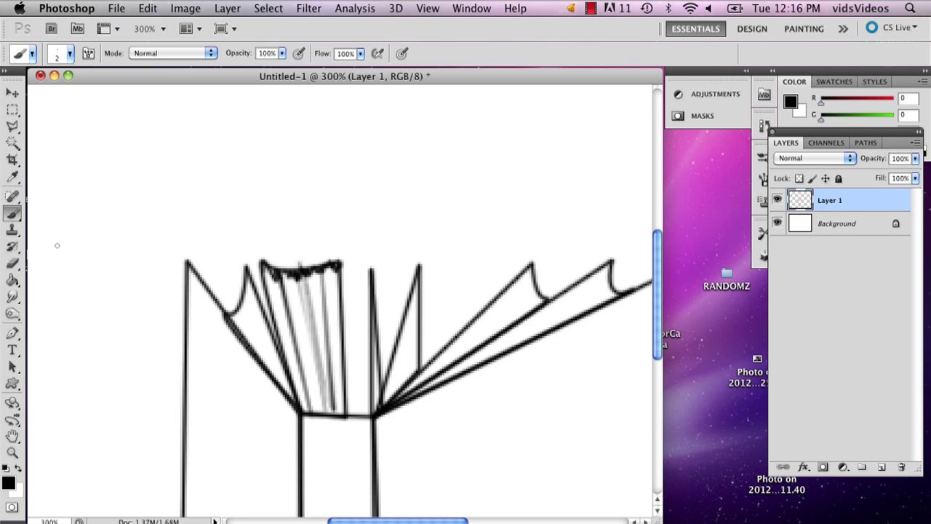
click(12, 263)
click(70, 53)
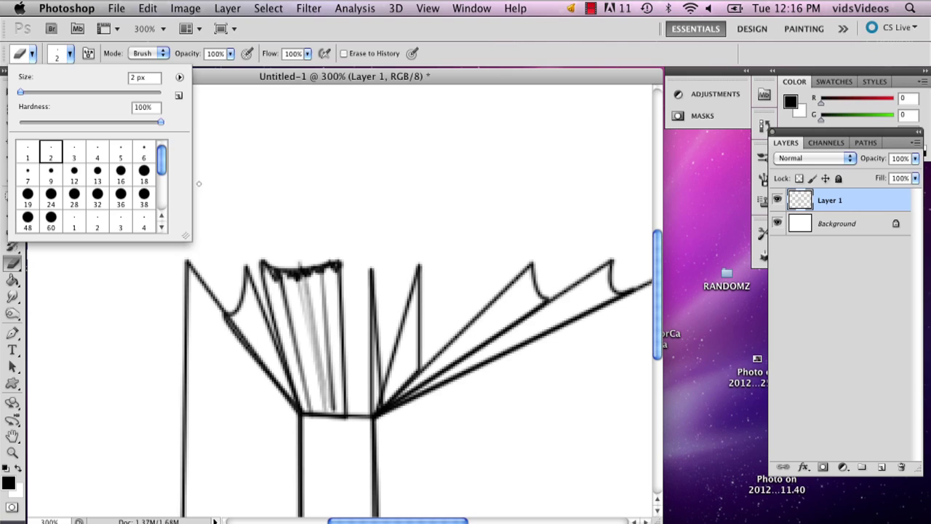
click(289, 274)
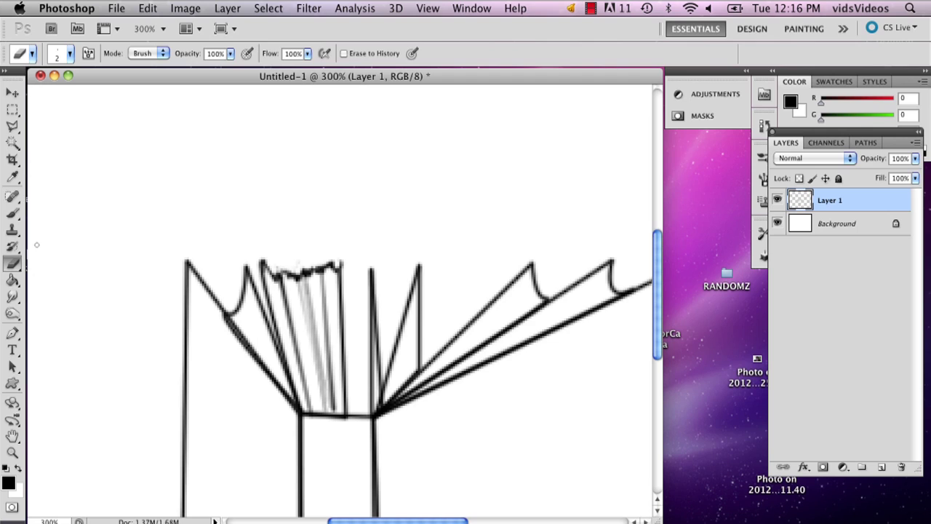
- Paint another page line close to the left edge of the middle page block, redrawing it until it fits
click(12, 212)
drag(270, 273, 314, 410)
key(super+z)
drag(275, 281, 300, 397)
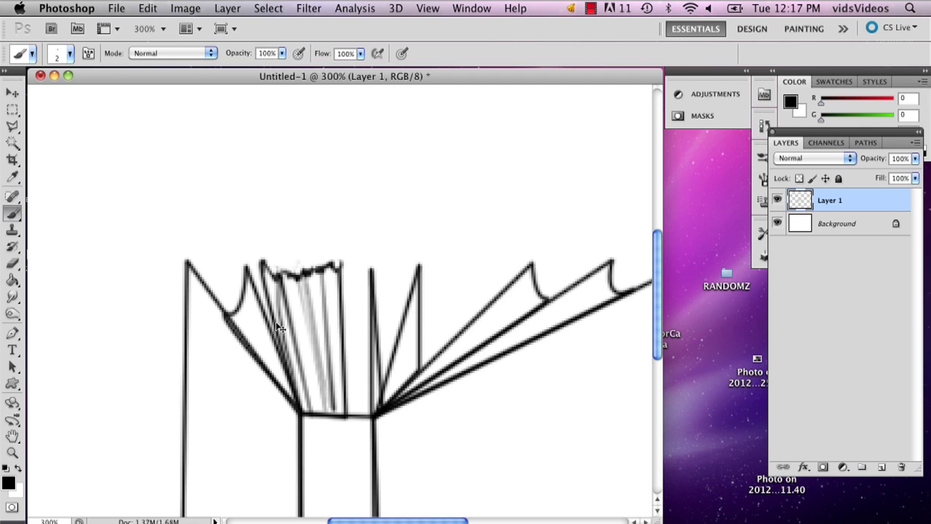
key(super+z)
drag(273, 278, 305, 404)
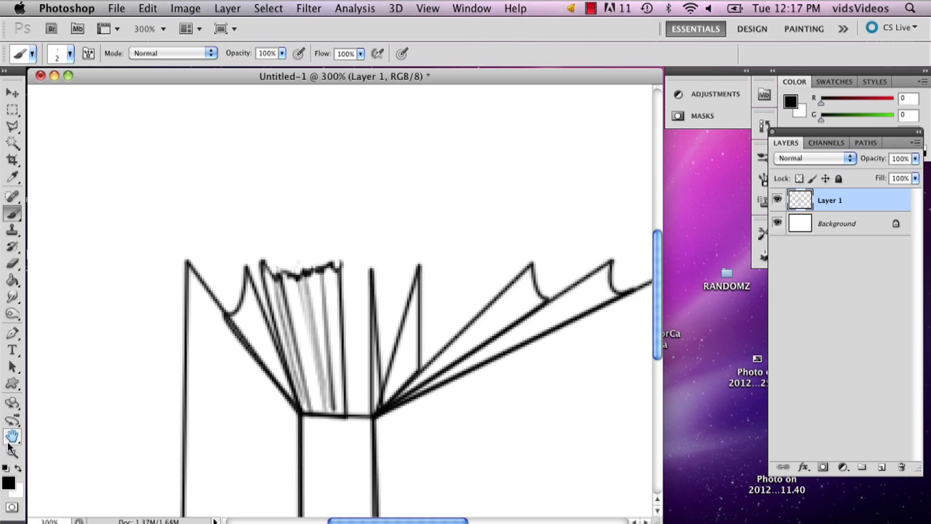
- Erase the doubled lines along the left cover's upper edge and the spine's right edge with the 2 px Eraser
click(12, 264)
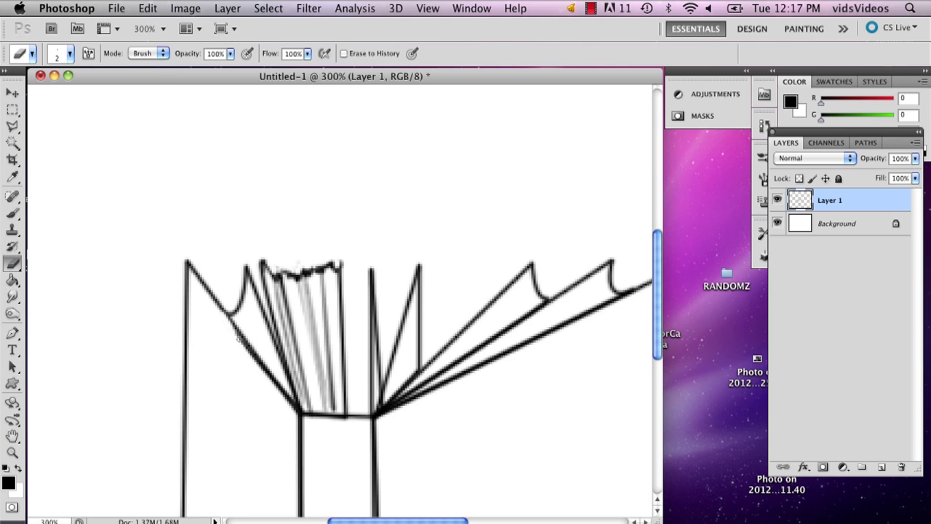
drag(240, 338, 277, 404)
click(12, 453)
click(383, 53)
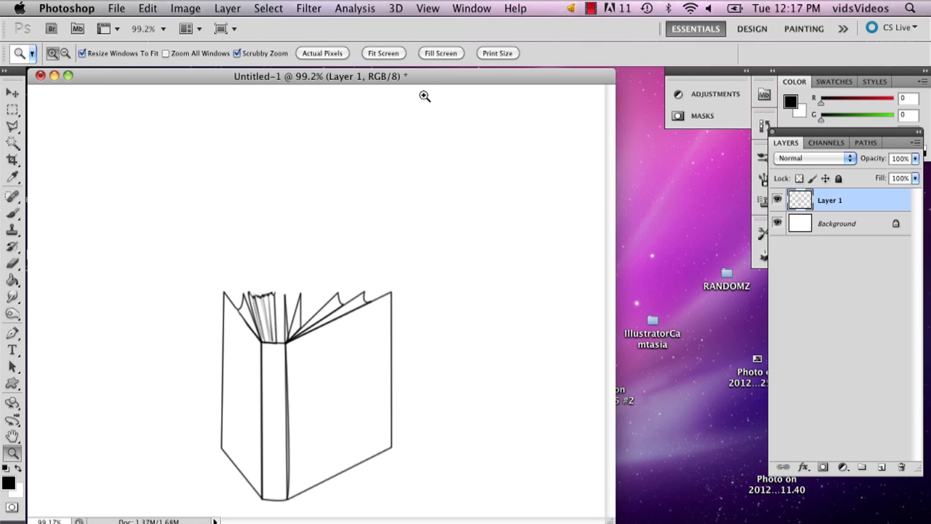
click(12, 263)
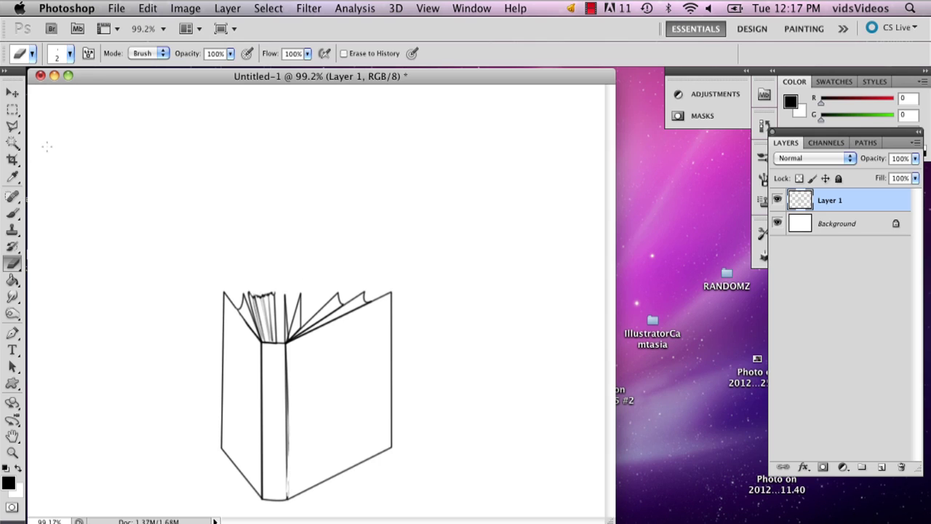
- Move the book up on the canvas and rotate it about 40.3° counterclockwise with Free Transform
click(12, 92)
drag(303, 384, 298, 241)
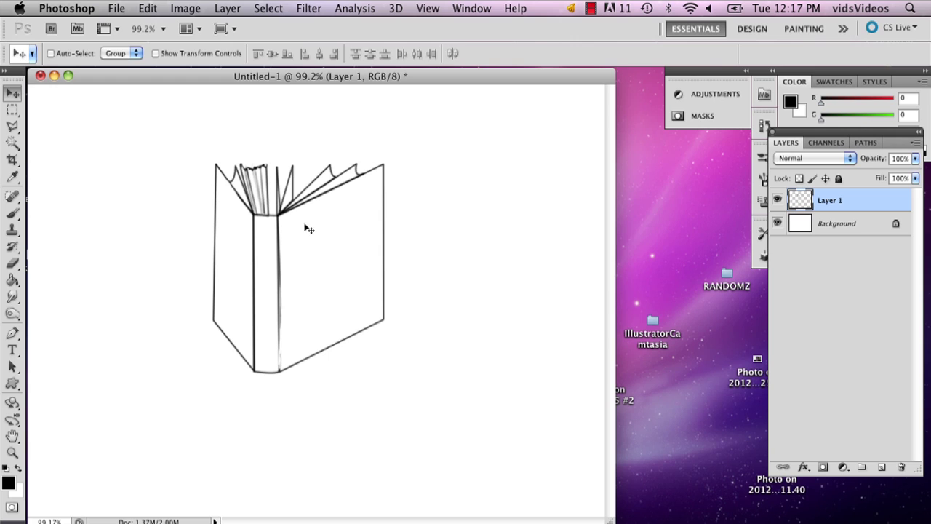
click(13, 110)
right_click(330, 250)
click(362, 375)
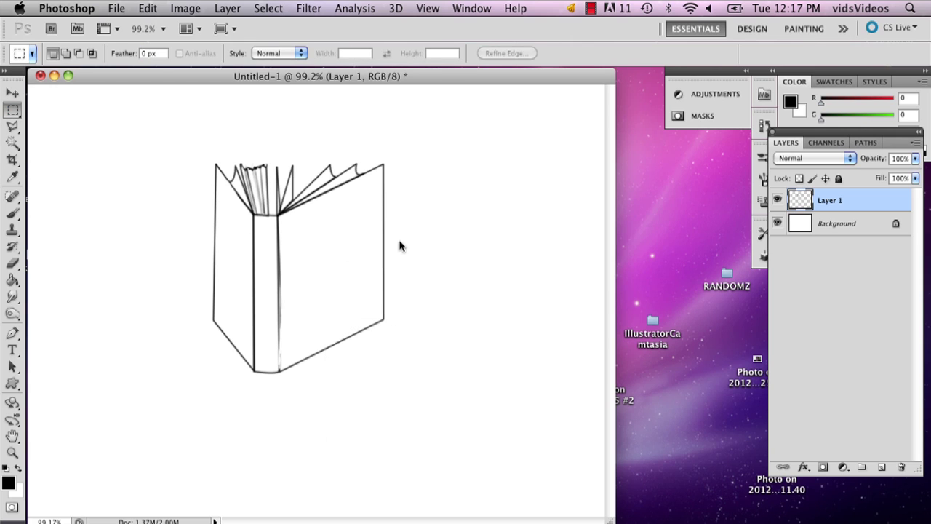
key(ctrl+t)
drag(426, 218, 387, 133)
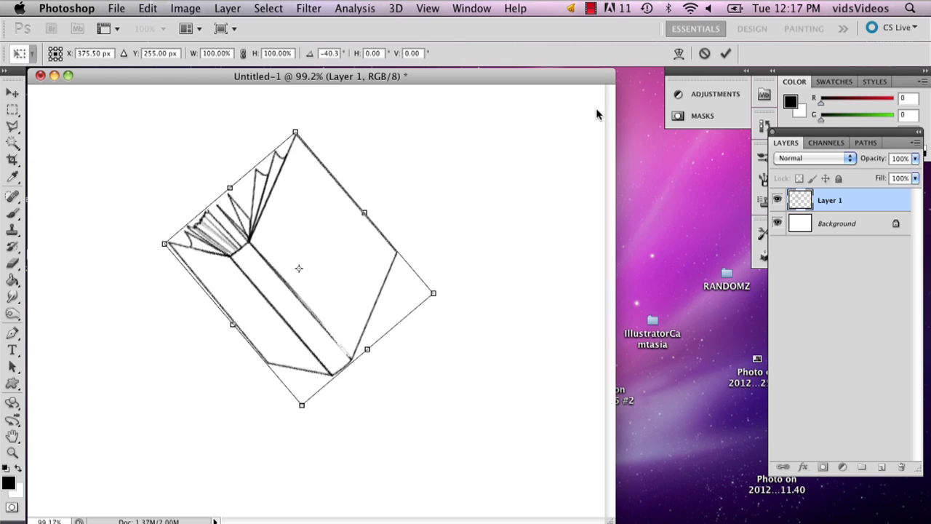
click(725, 53)
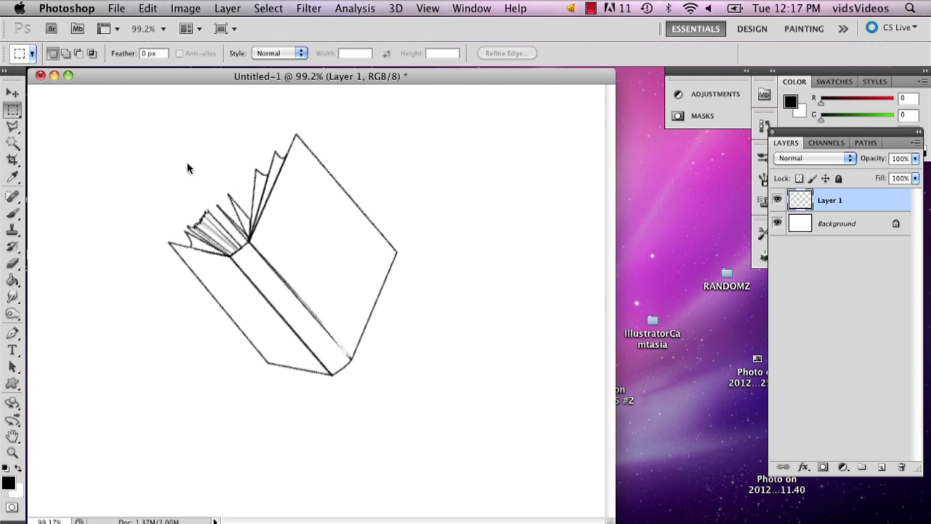
- Add a new layer and paint thin curved motion lines sweeping up and right from the book's cover and pages
click(13, 213)
click(881, 468)
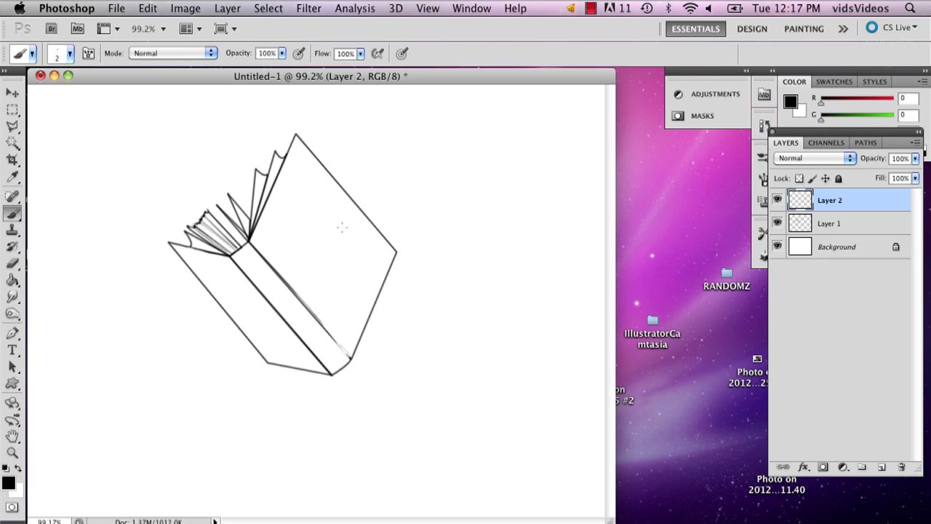
drag(325, 271, 513, 177)
drag(322, 198, 351, 166)
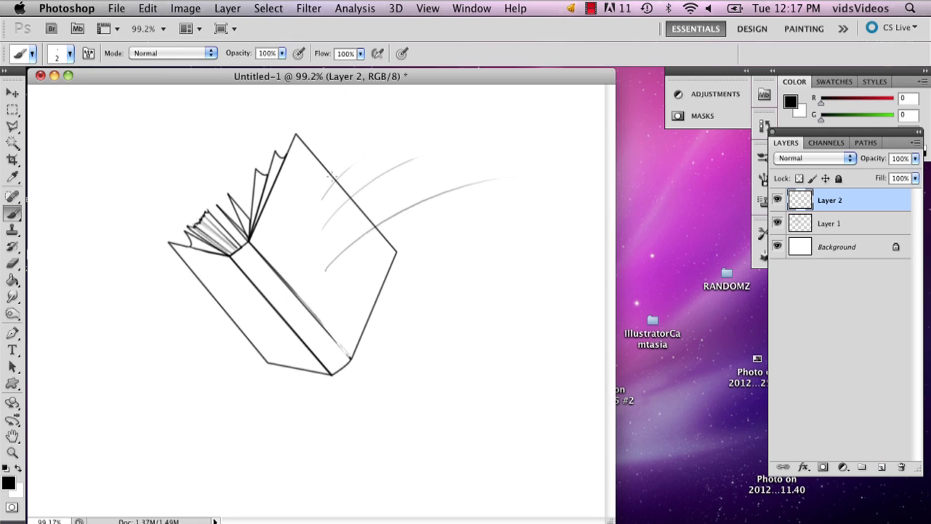
drag(227, 191, 264, 119)
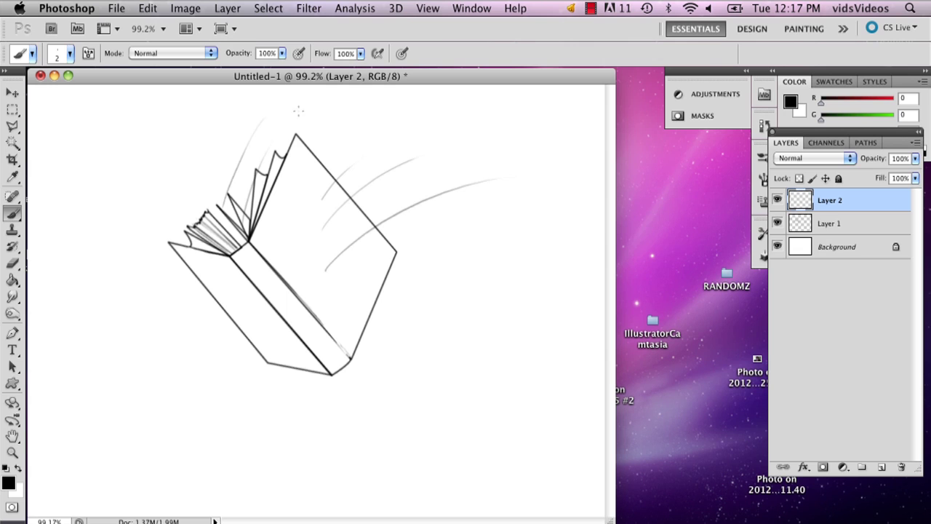